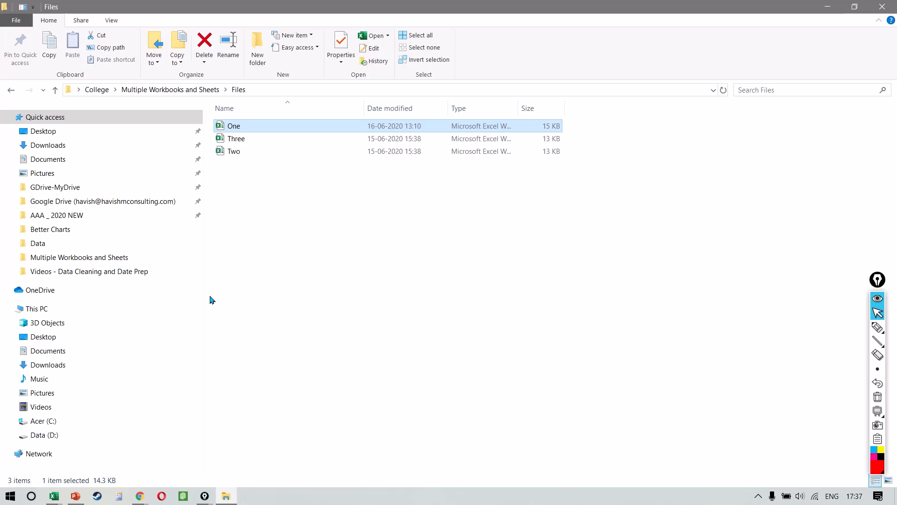
- Review the workbooks in the Files folder and compare the Sheet and Sheet (2) tabs of workbook One
key(Down)
key(Up)
key(alt+Tab)
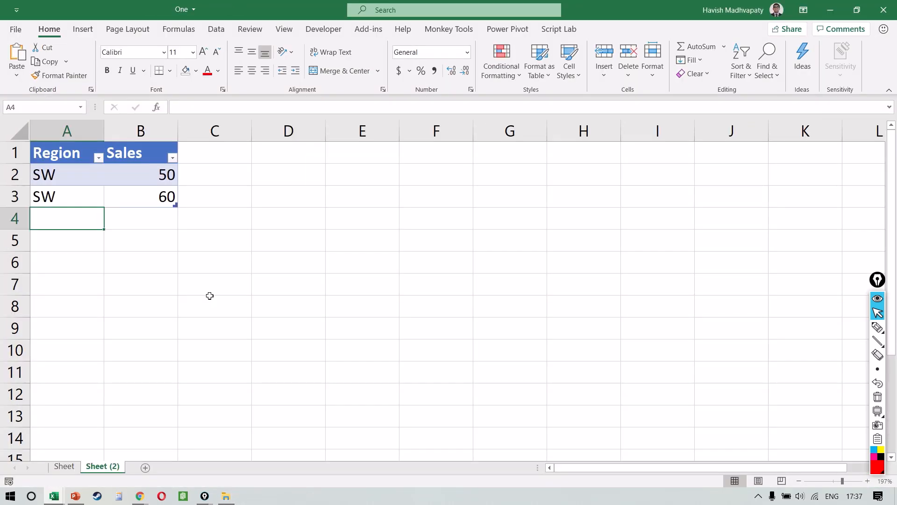
click(122, 204)
key(ctrl+Page_Up)
key(ctrl+Page_Down)
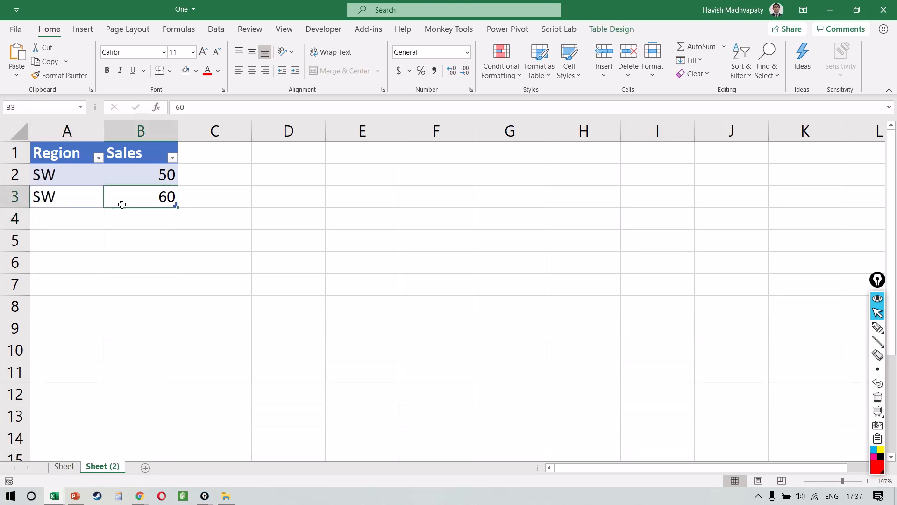
key(ctrl+Page_Up)
key(ctrl+Page_Down)
key(alt+Tab)
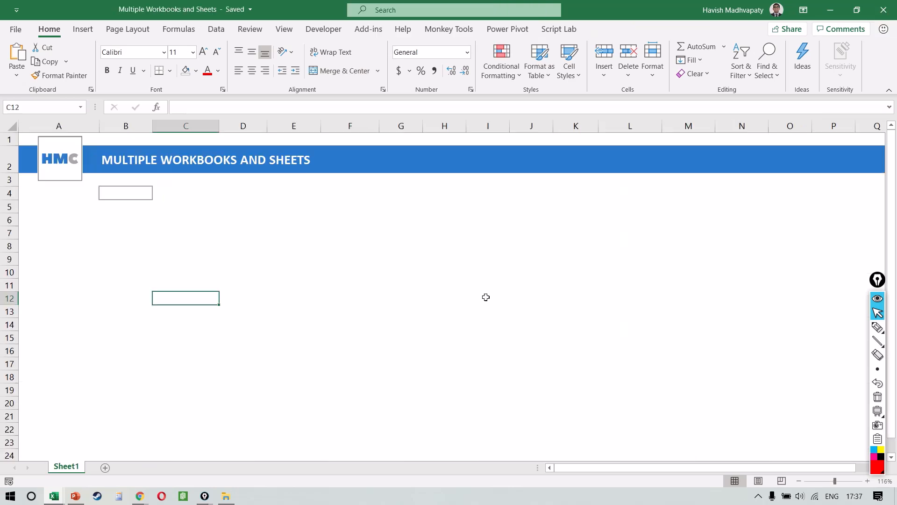
key(alt+Tab)
key(Down)
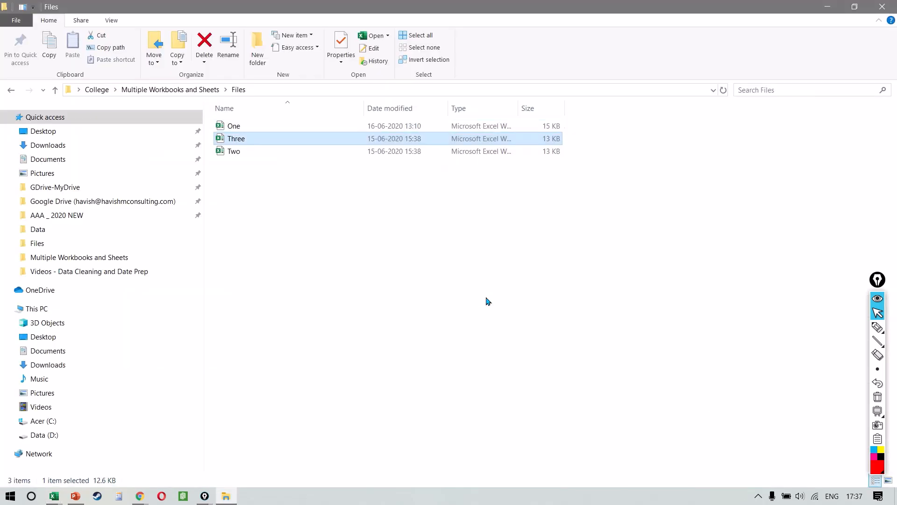
- In the Multiple Workbooks and Sheets workbook, get data from a folder, using the path of the College\Multiple Workbooks and Sheets\Files folder
key(alt+Tab)
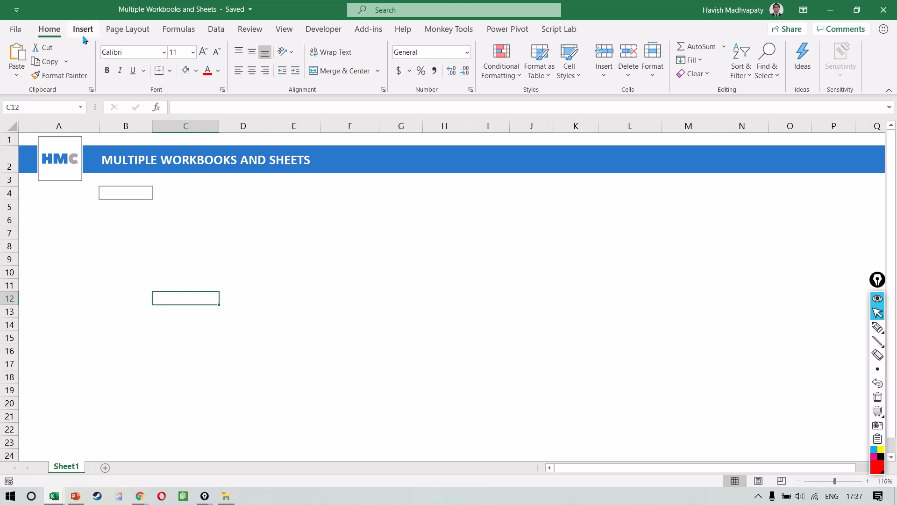
click(83, 36)
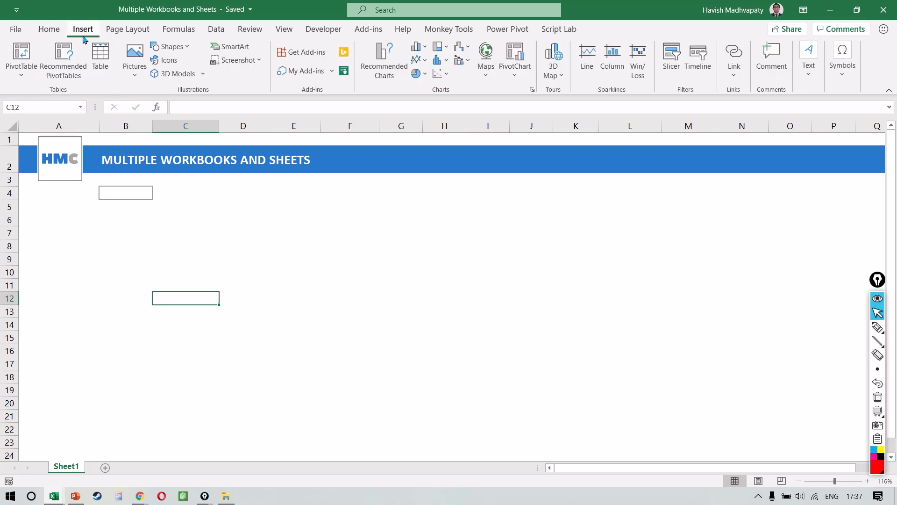
click(210, 28)
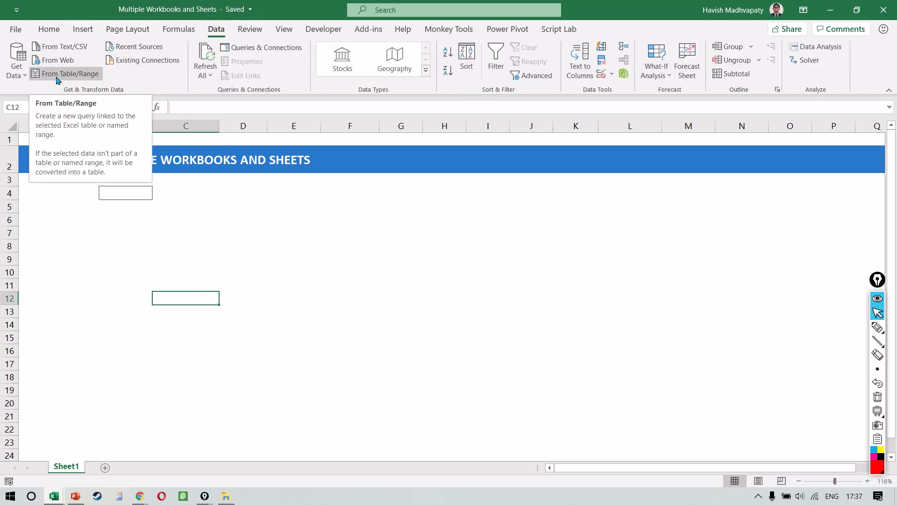
click(16, 63)
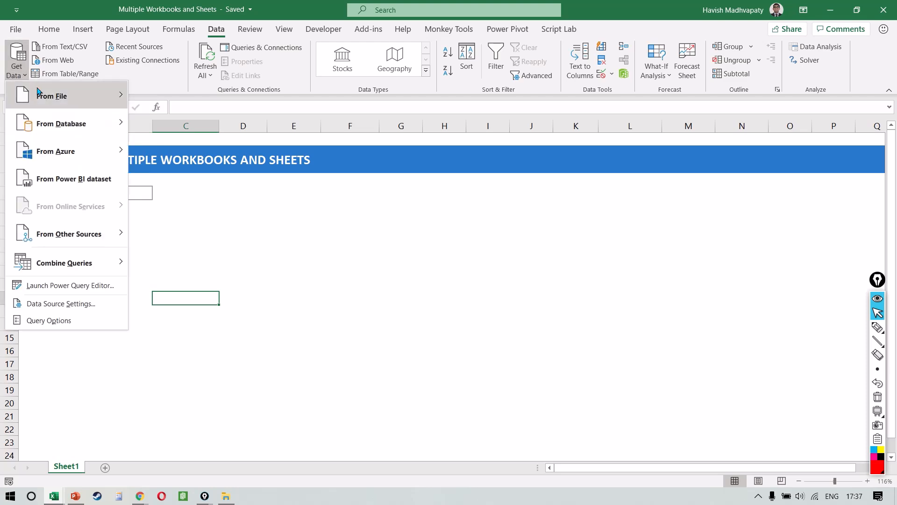
mouse_move(42, 96)
click(179, 234)
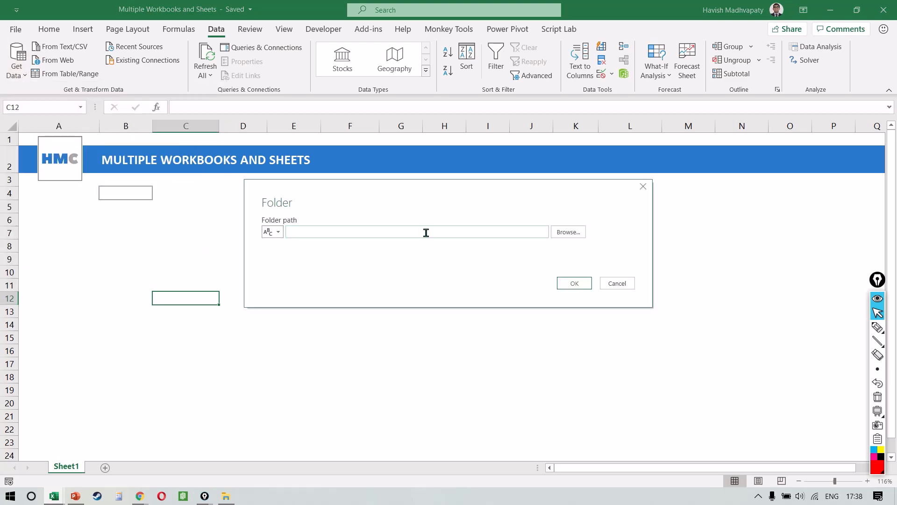
key(alt+Tab)
key(alt+d)
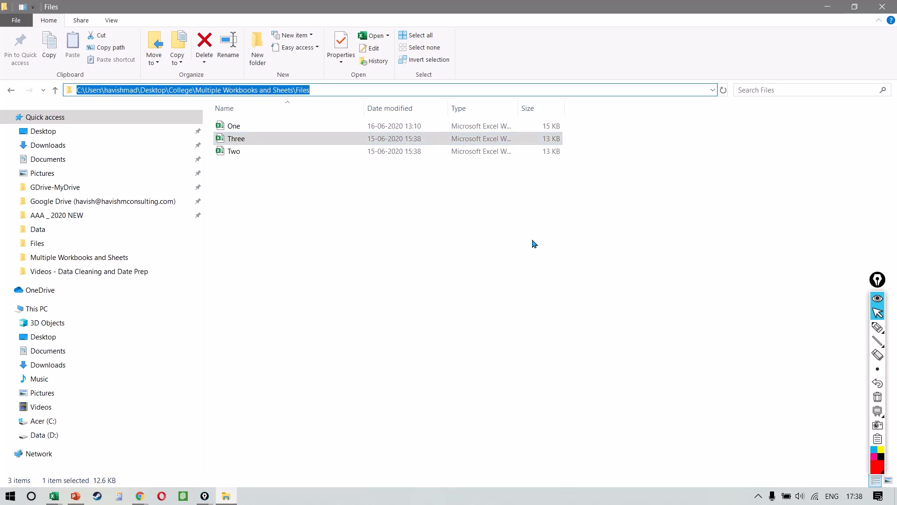
key(alt+Tab)
text(C:\Users\havishmad\Desktop\College\Multiple Workbooks and Sheets\Files)
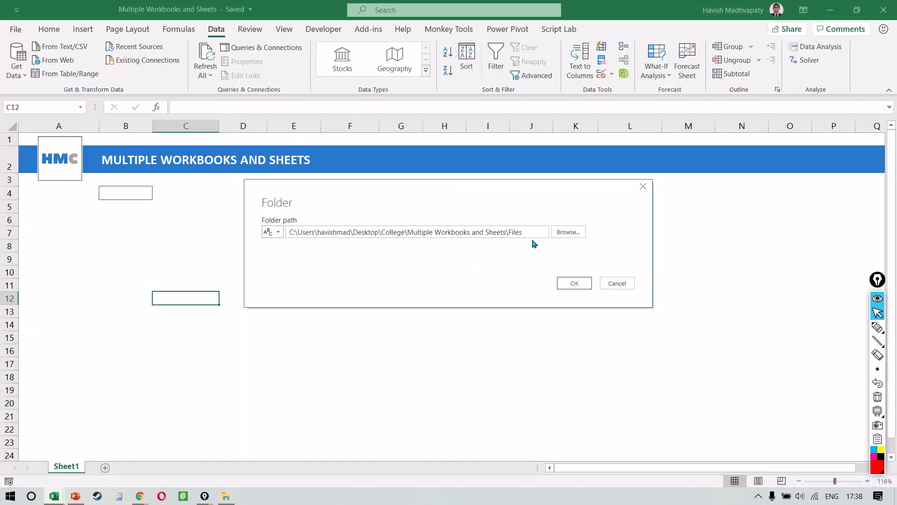
click(565, 283)
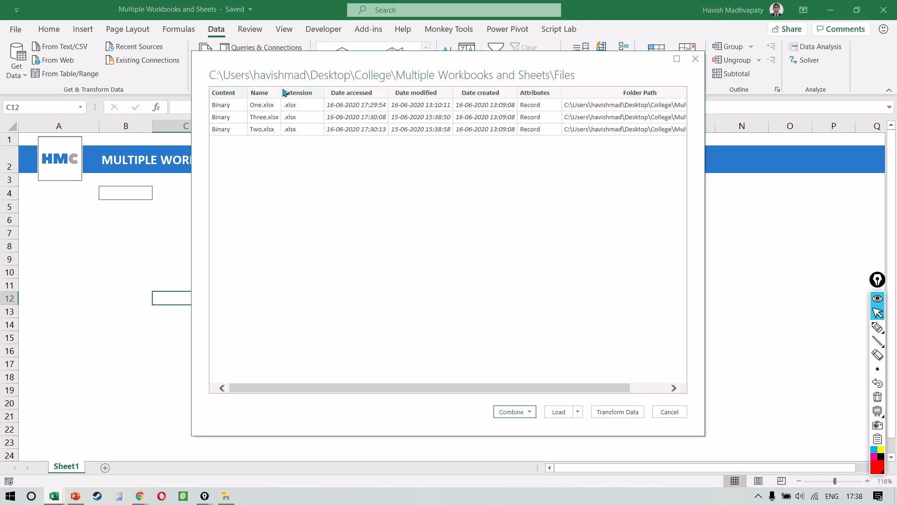
- Combine and transform the folder's files, using First file as the sample and Sheet as the object extracted from each file
click(519, 411)
click(518, 424)
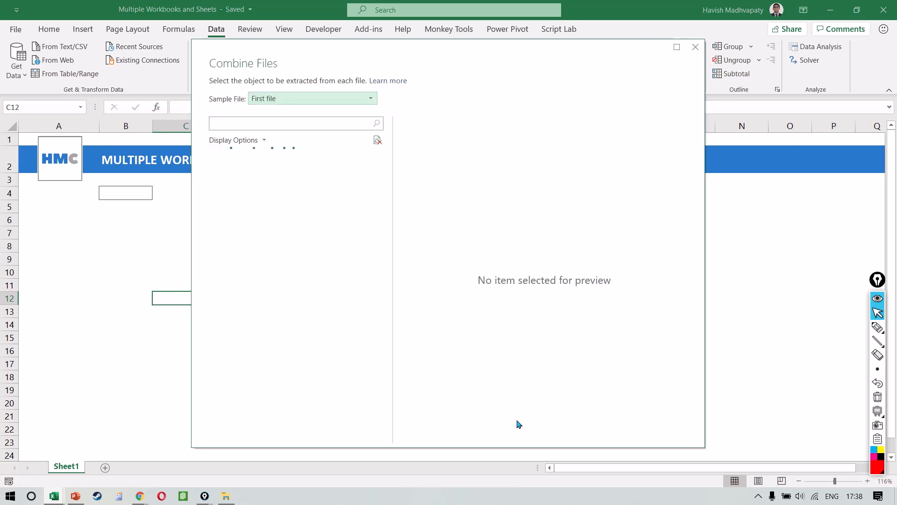
click(247, 203)
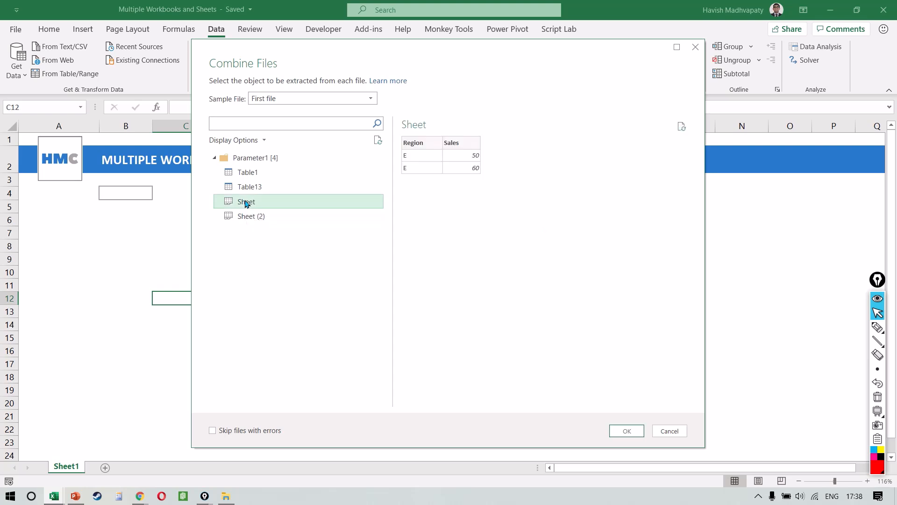
click(241, 218)
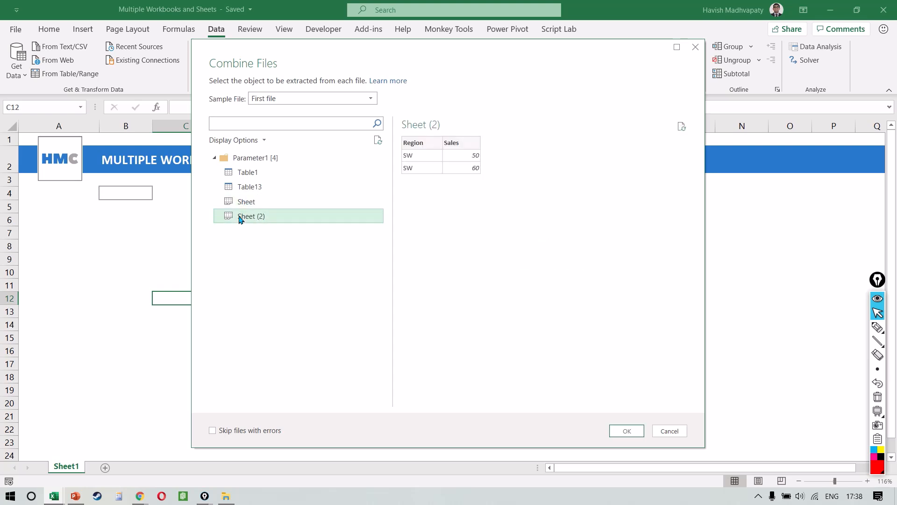
click(273, 206)
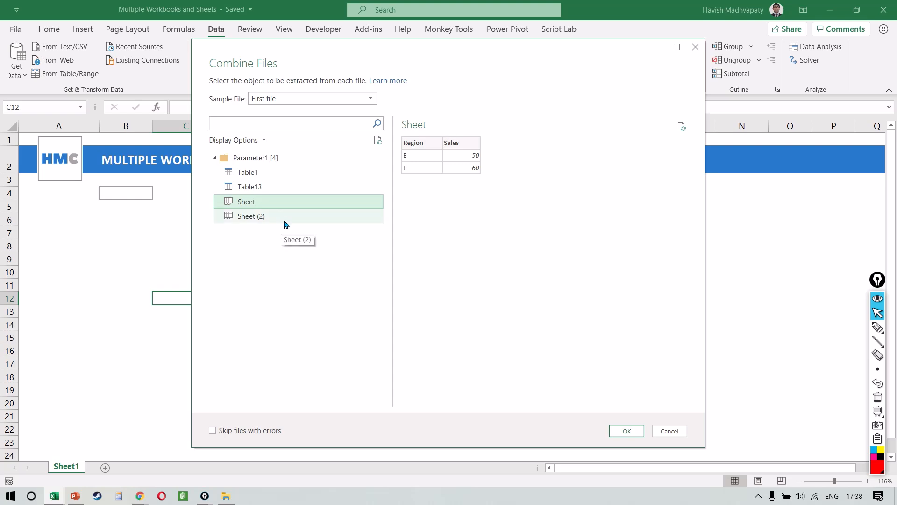
click(284, 220)
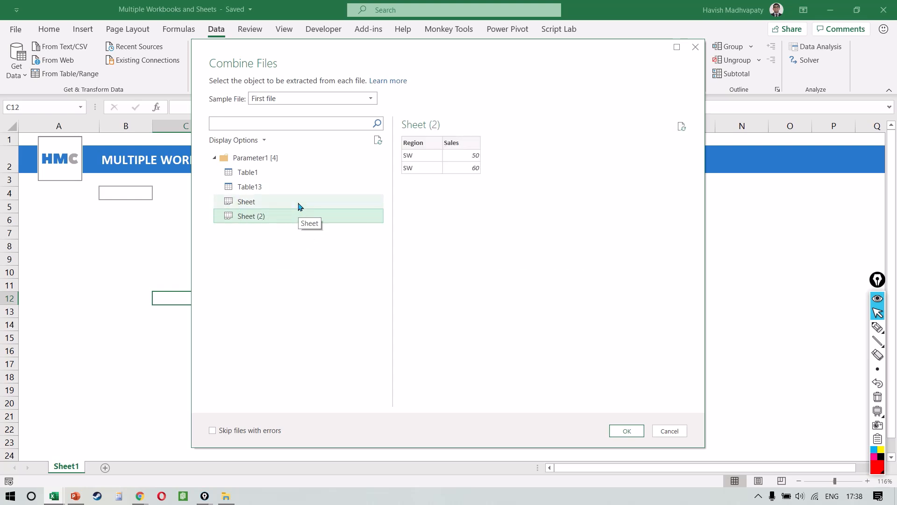
click(300, 206)
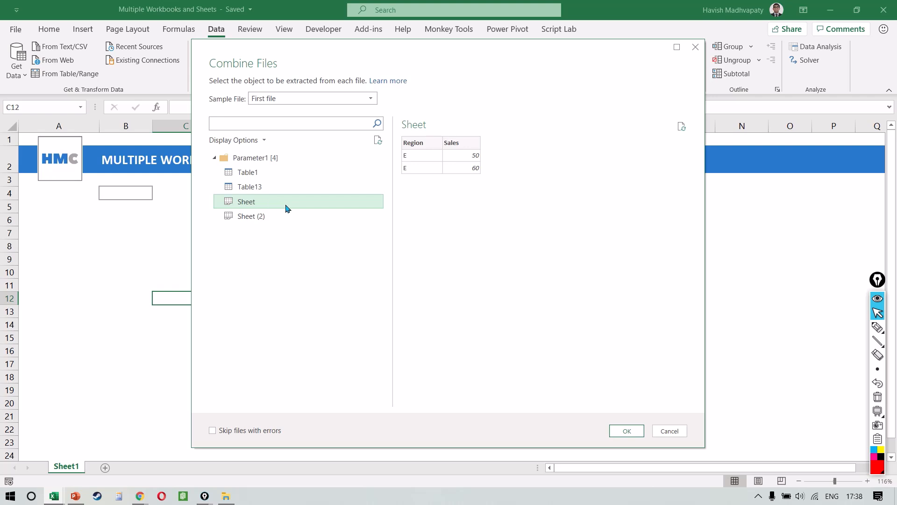
click(626, 431)
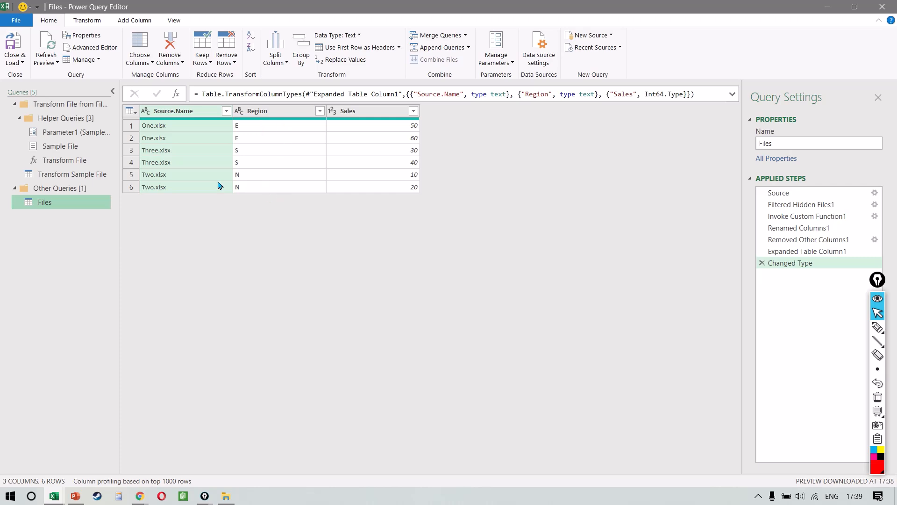
- Outline the Applied Steps list with a red rectangle annotation, and clear the annotation
click(179, 138)
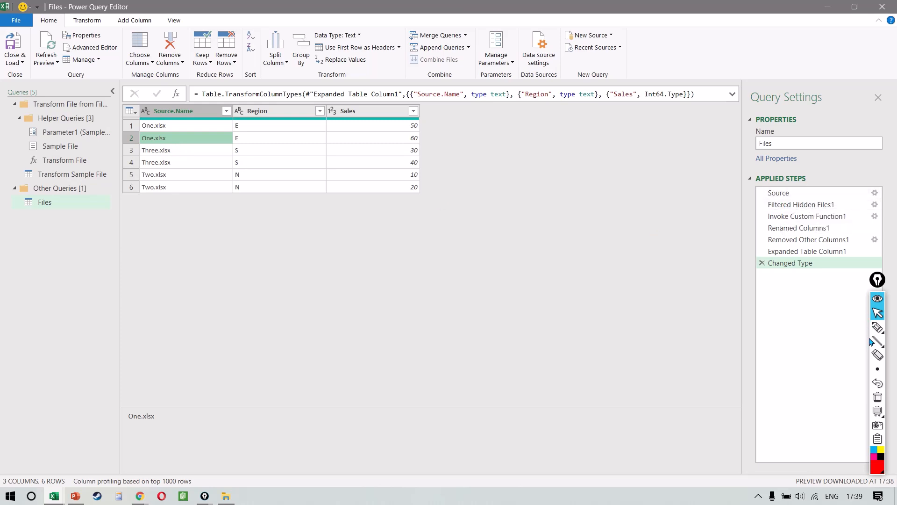
mouse_move(877, 341)
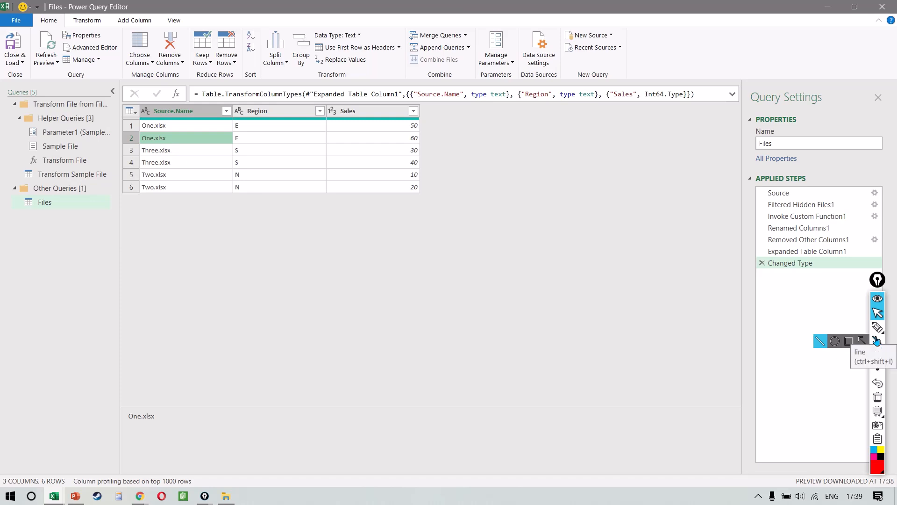
click(848, 341)
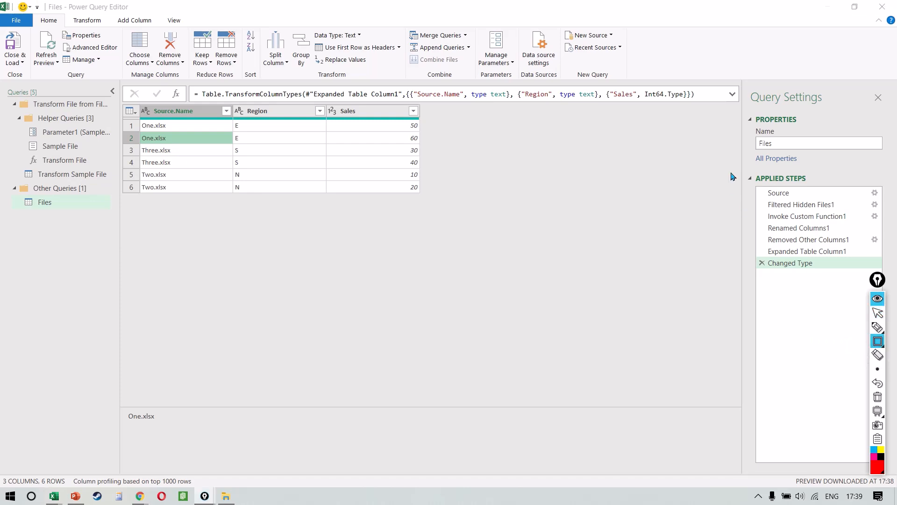
mouse_move(731, 172)
mouse_down()
mouse_move(830, 256)
mouse_move(886, 286)
mouse_up()
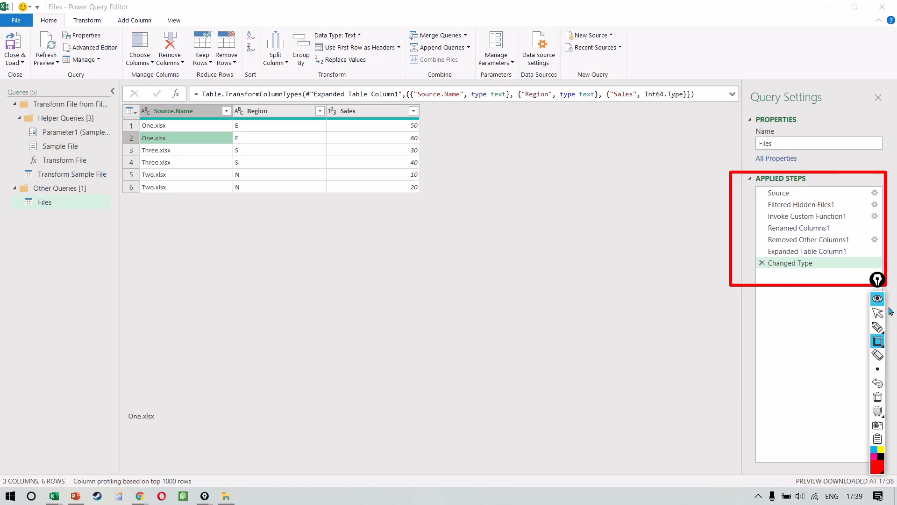
click(881, 358)
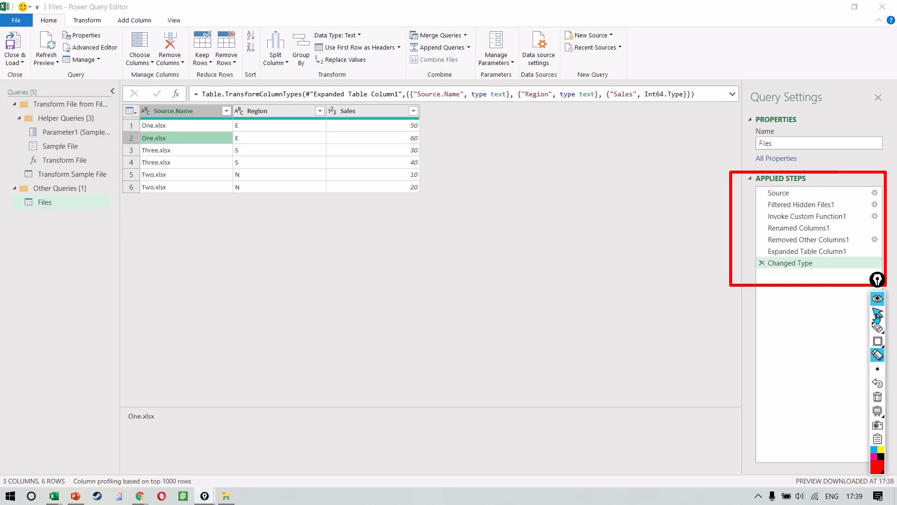
click(881, 397)
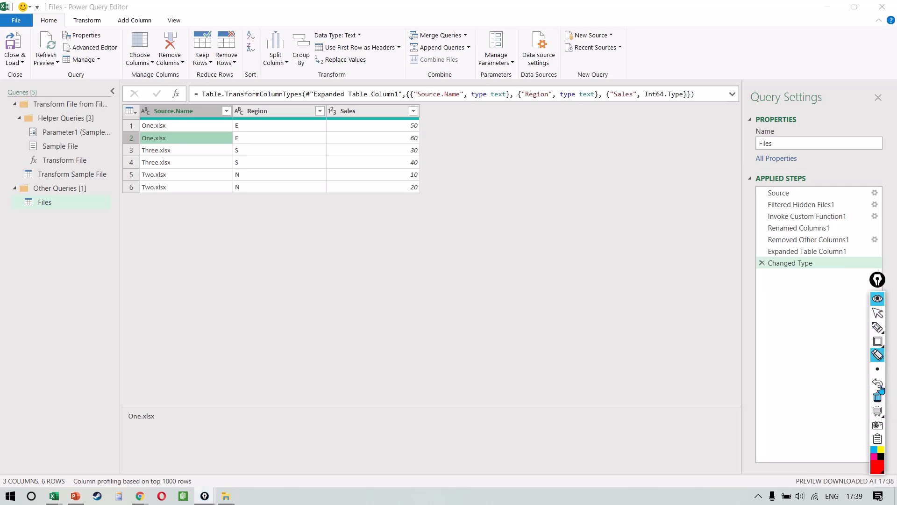
click(877, 312)
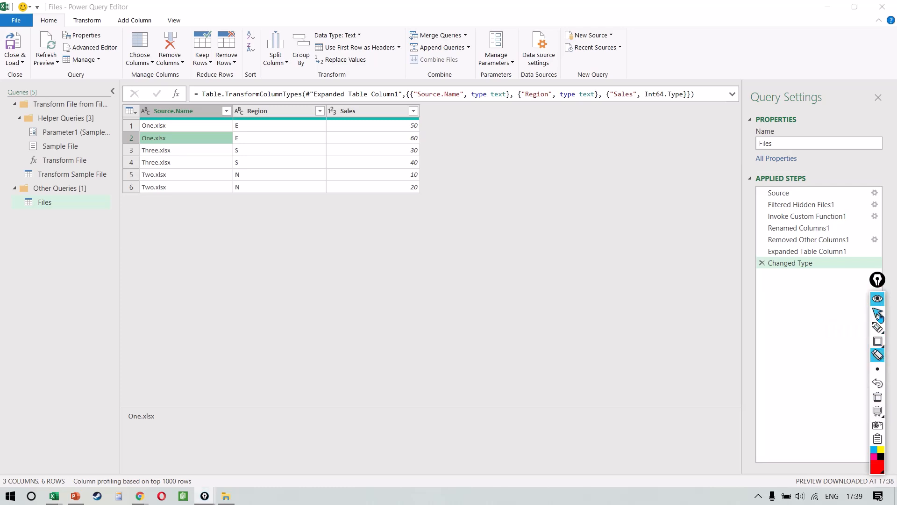
- Examine the formulas and previews of the applied steps from Source through Renamed Columns1
click(812, 196)
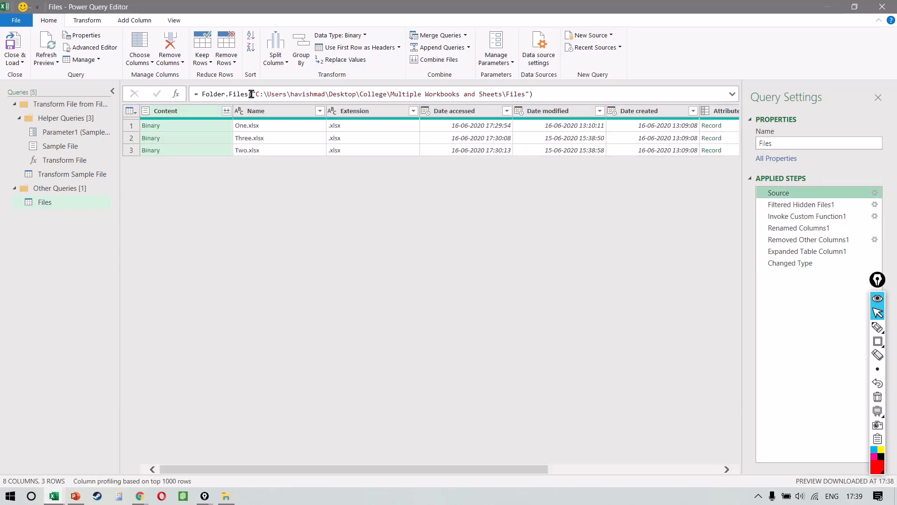
click(226, 94)
drag(226, 94, 534, 94)
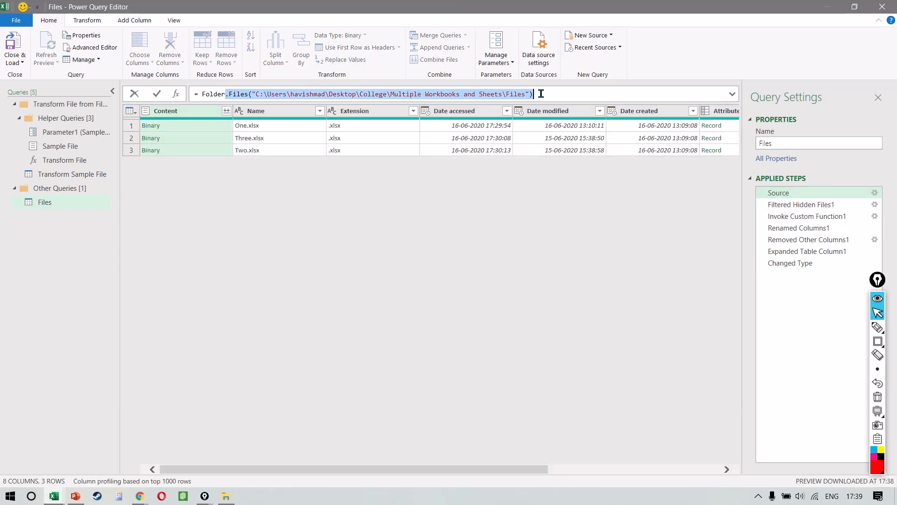
click(813, 205)
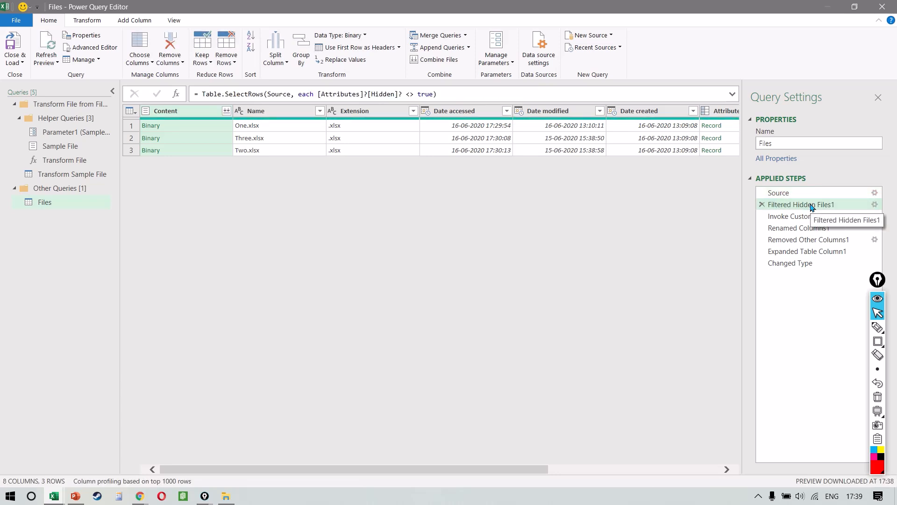
click(811, 220)
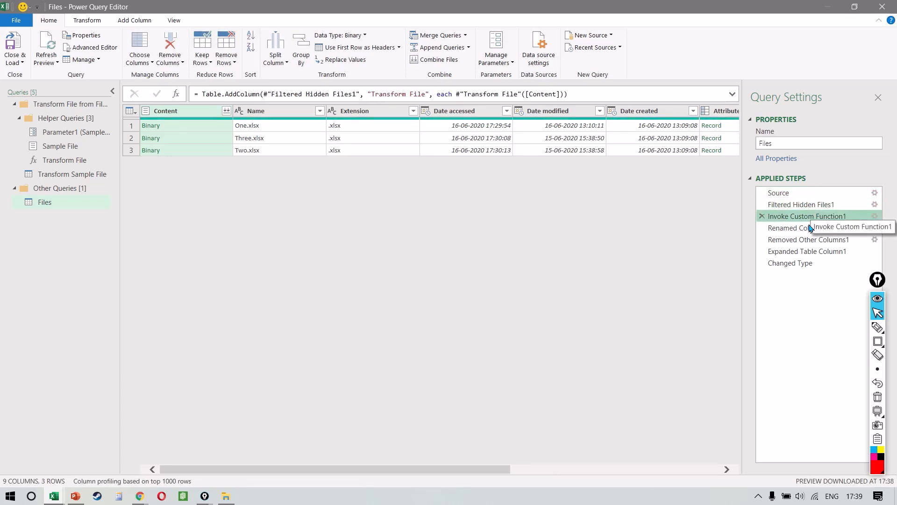
click(810, 226)
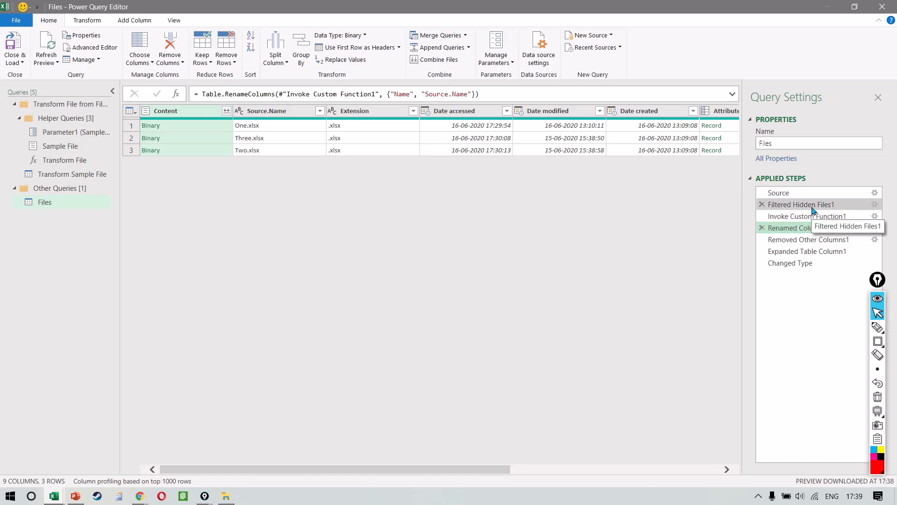
- Delete the Filtered Hidden Files1 step and all steps after it from the Files query
click(813, 206)
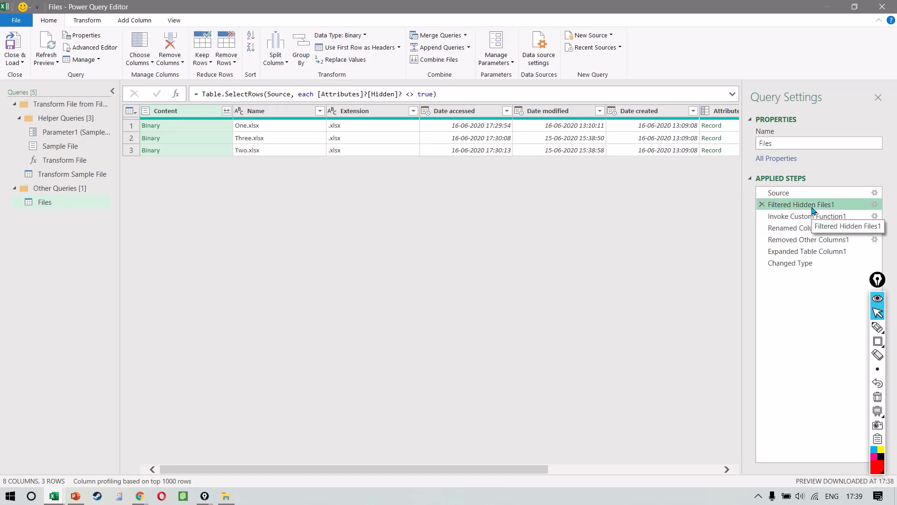
right_click(813, 209)
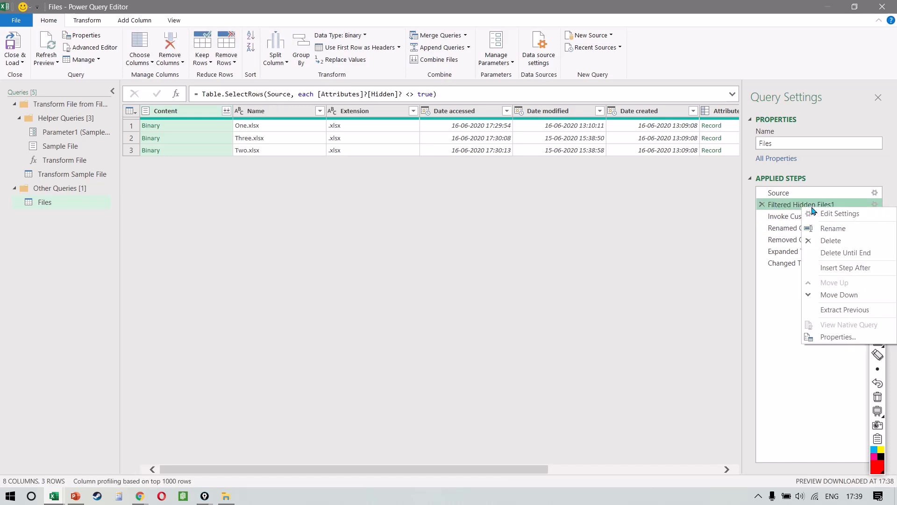
click(842, 254)
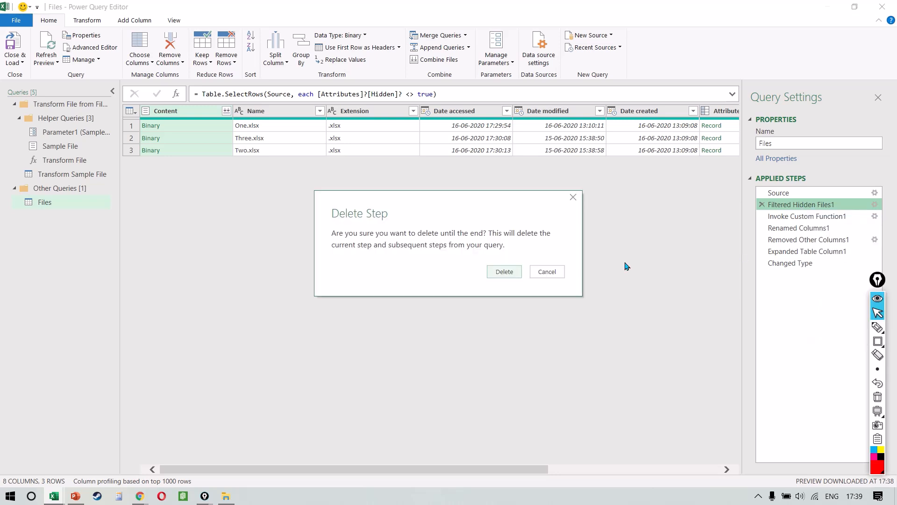
click(498, 275)
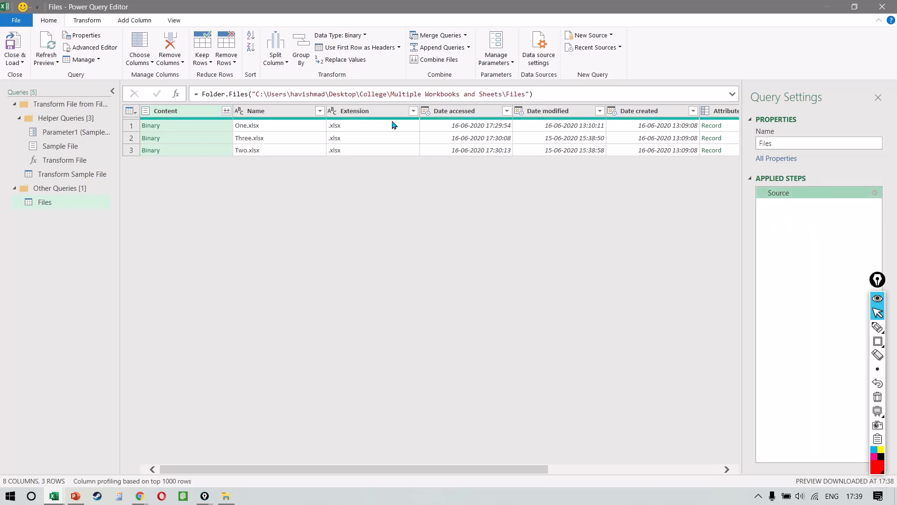
- Keep only the Name and Content columns of the Files query and remove all other columns
scroll(303, 161, right, 5)
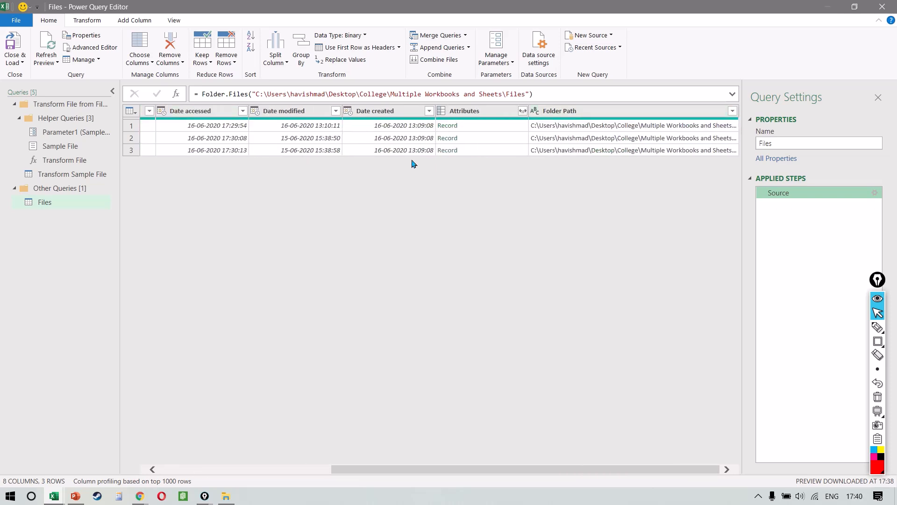
scroll(380, 157, left, 2)
scroll(380, 157, left, 3)
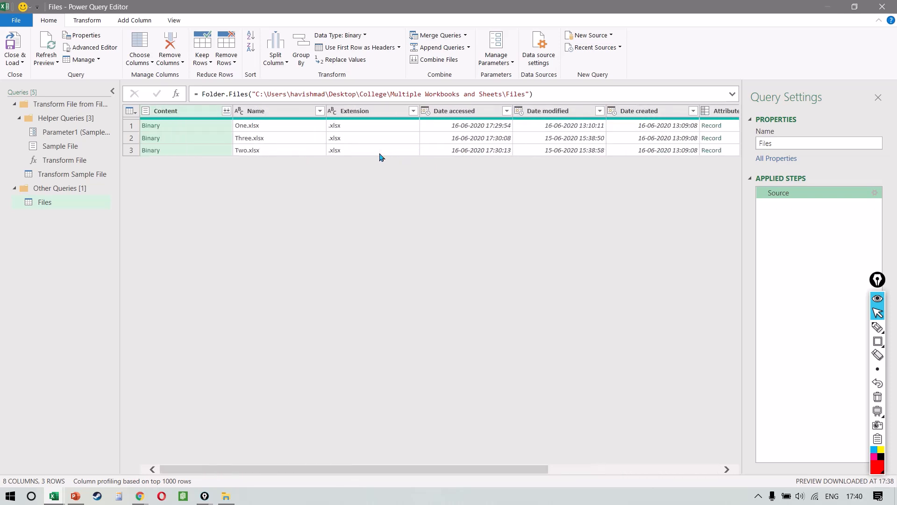
click(298, 112)
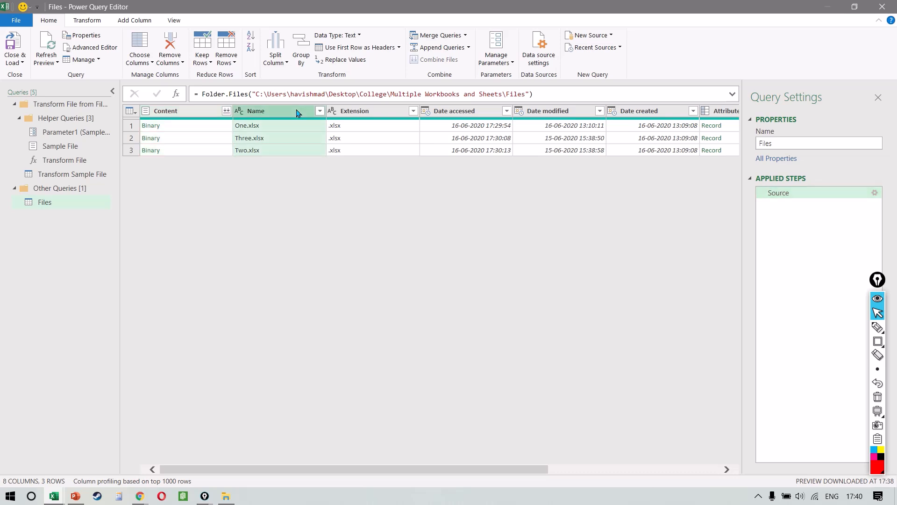
shift+click(174, 117)
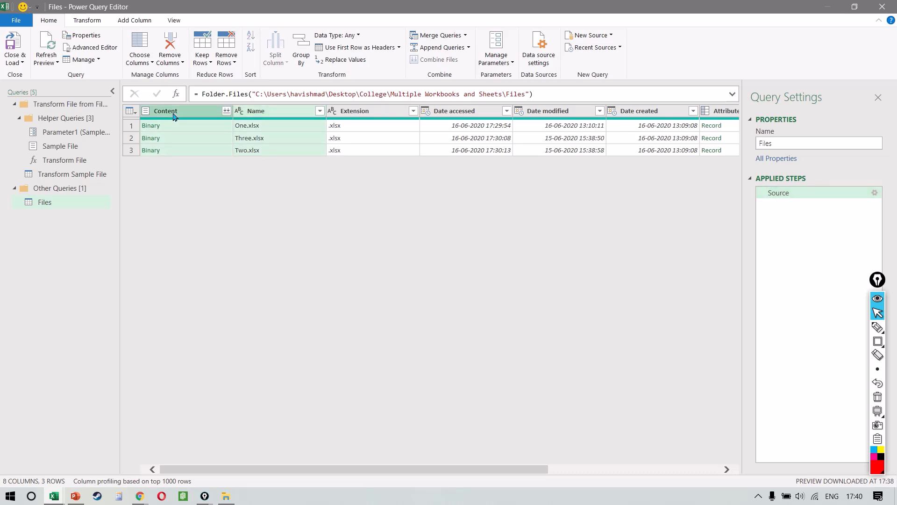
right_click(270, 117)
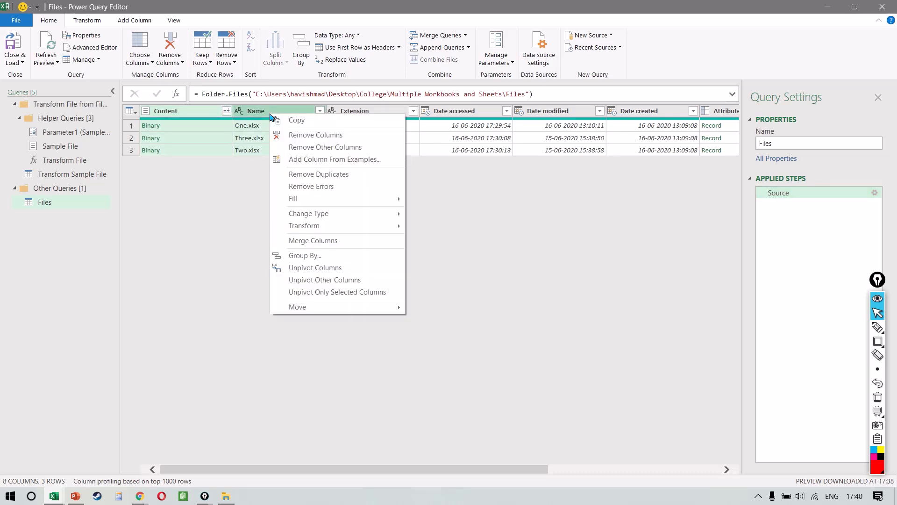
click(306, 148)
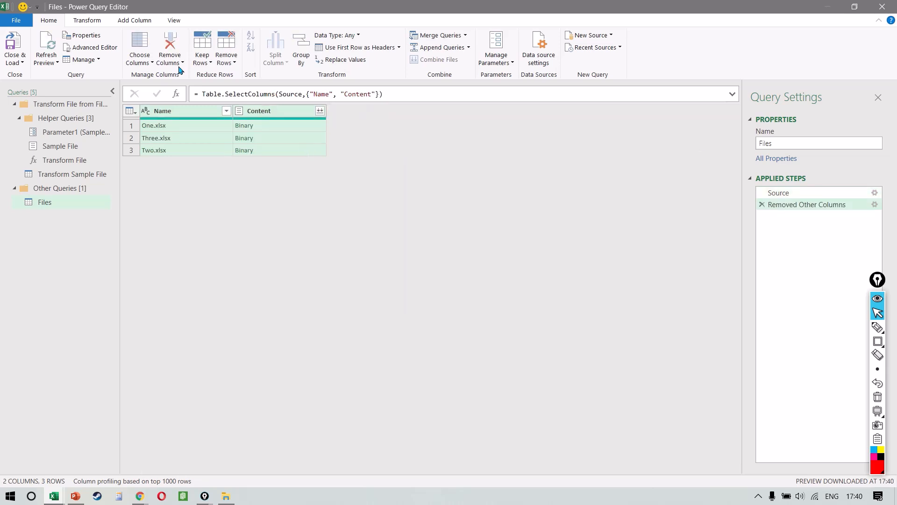
- Start a custom column named Custom with a formula that calls the Excel.Workbook function
click(135, 20)
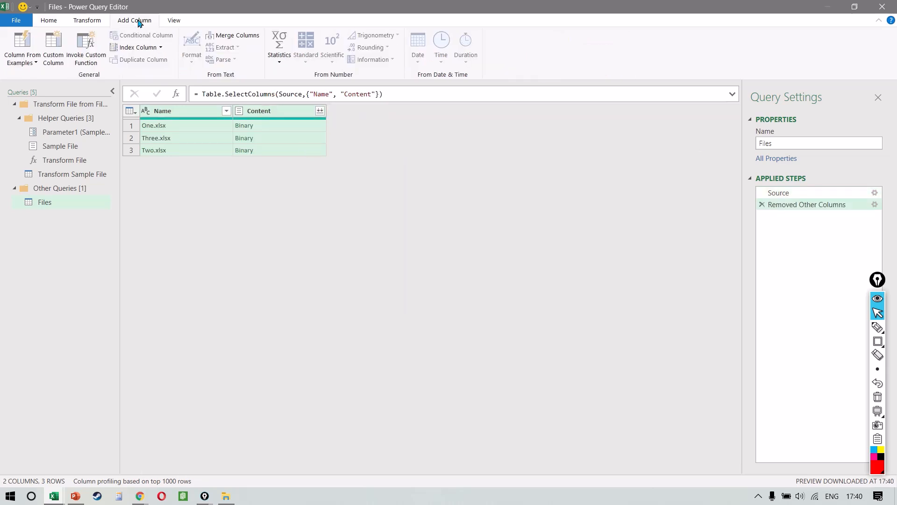
click(57, 53)
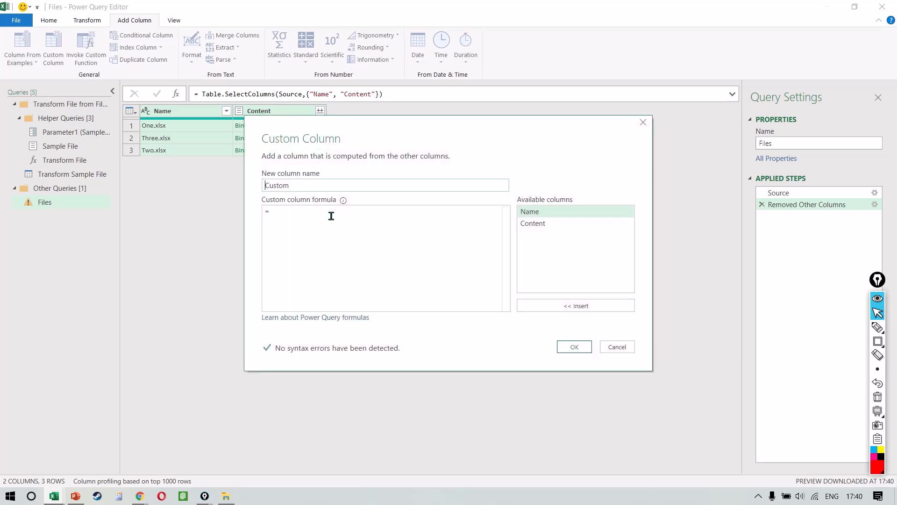
text(Excel)
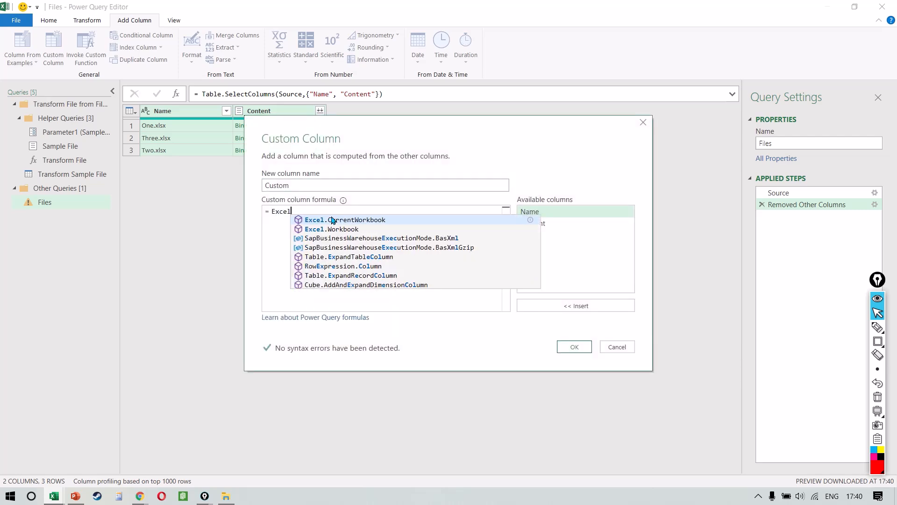
text(.Workb)
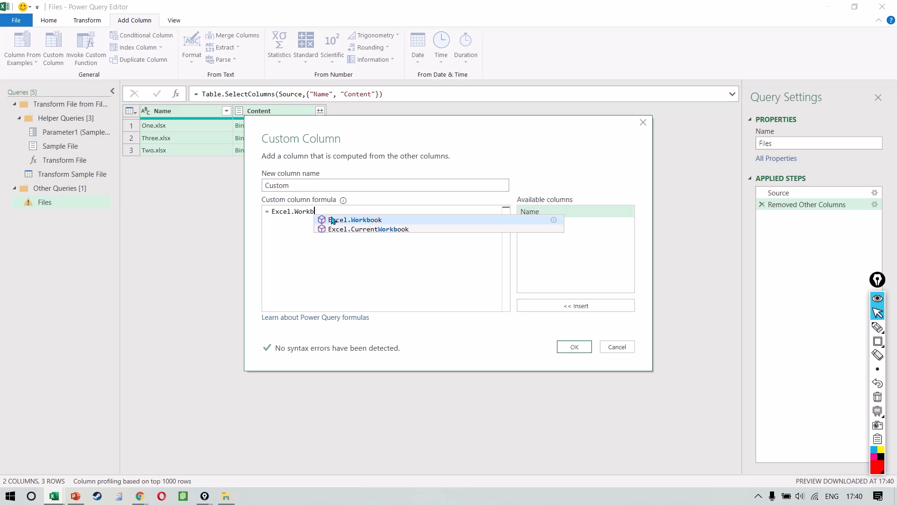
click(331, 220)
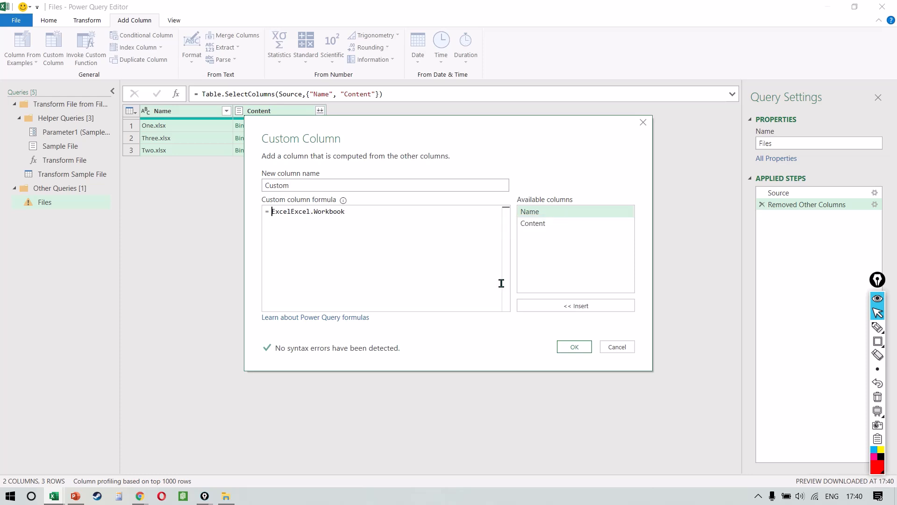
key(ctrl+shift+Right)
key(shift+Left)
key(shift+Left)
key(shift+Left)
key(shift+Left)
key(shift+Left)
key(Delete)
key(End)
text(()
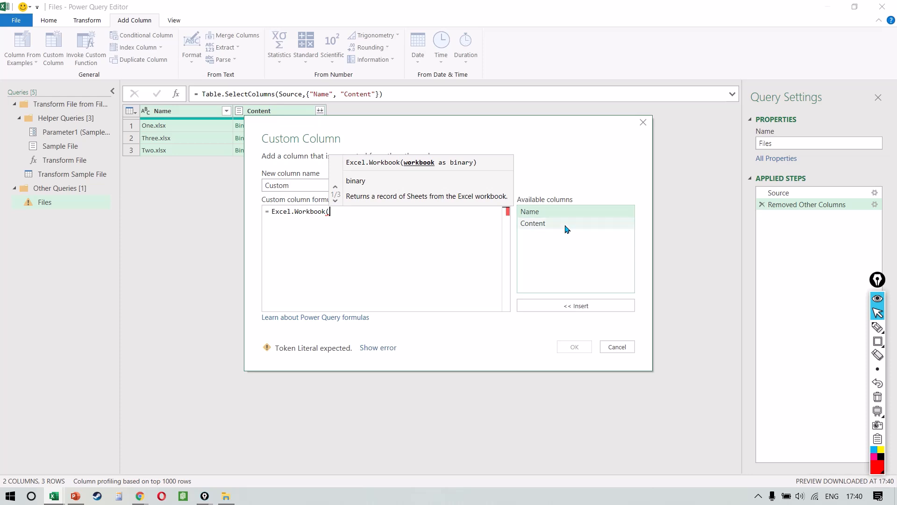
- Complete the formula as Excel.Workbook([Content],TRUE) and add the custom column to the query
double_click(566, 229)
text(,)
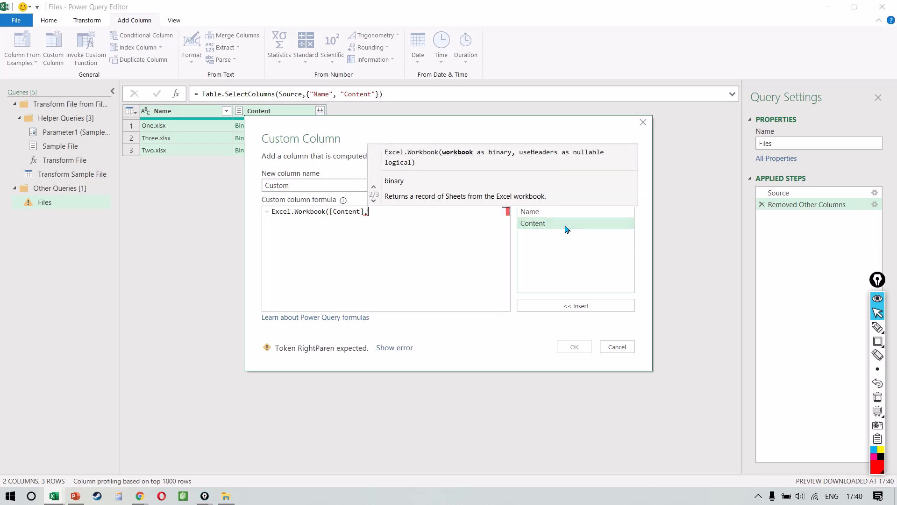
key(Caps_Lock)
text(TURE))
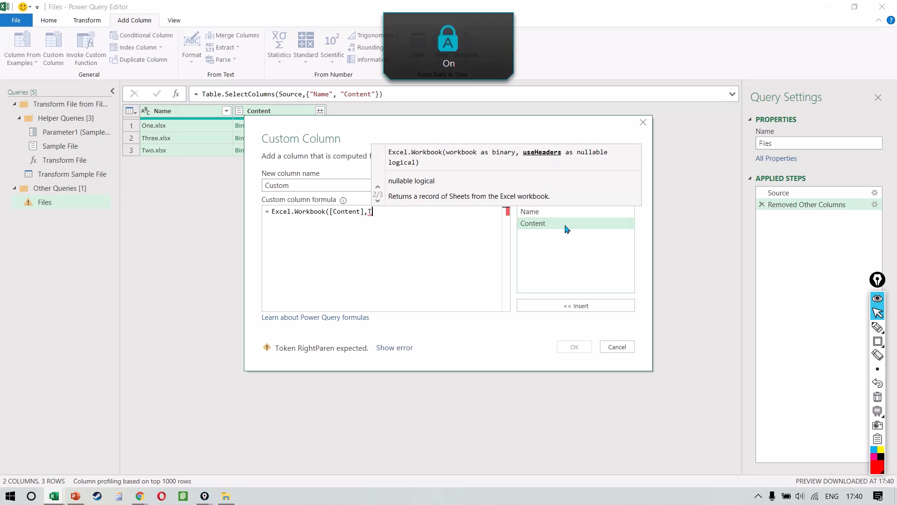
key(BackSpace)
key(BackSpace)
key(BackSpace)
key(BackSpace)
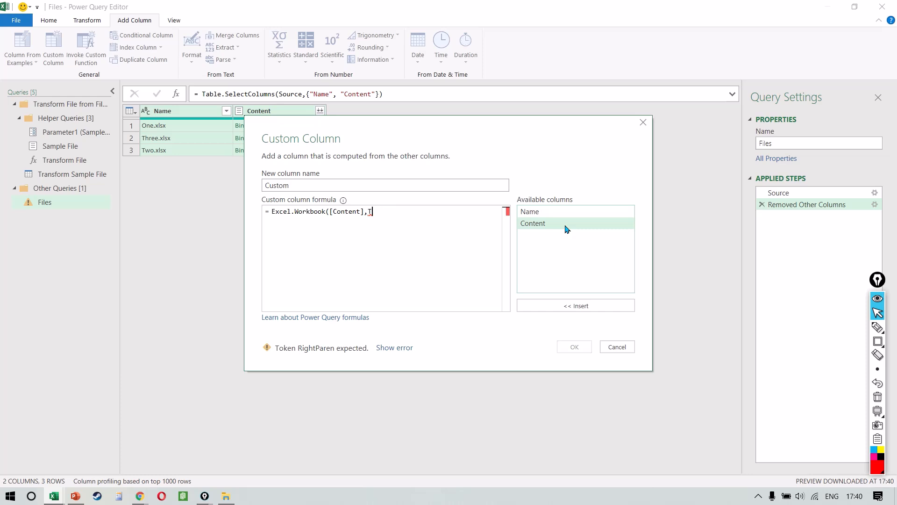
text(RUE))
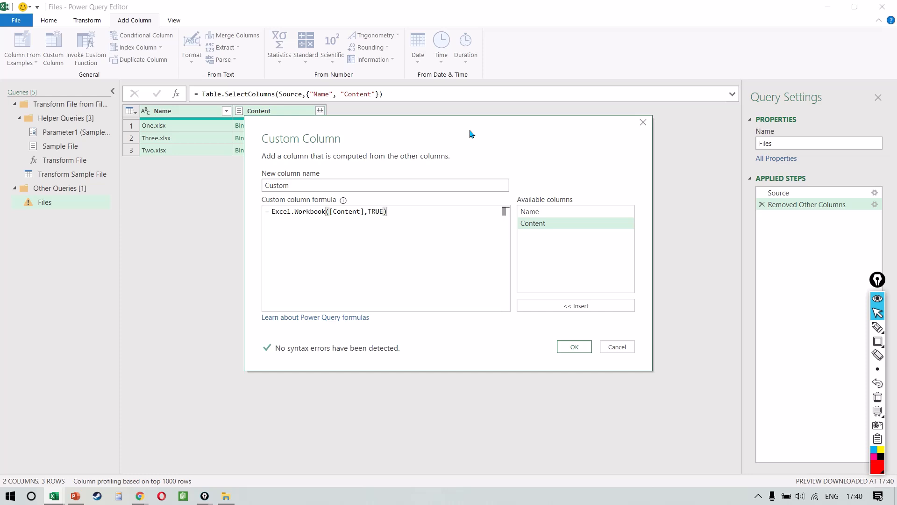
drag(471, 135, 498, 135)
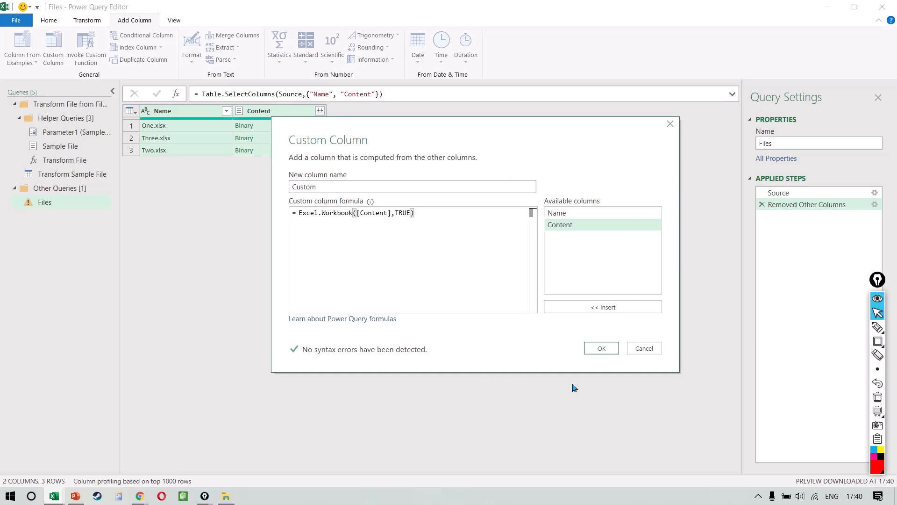
click(601, 349)
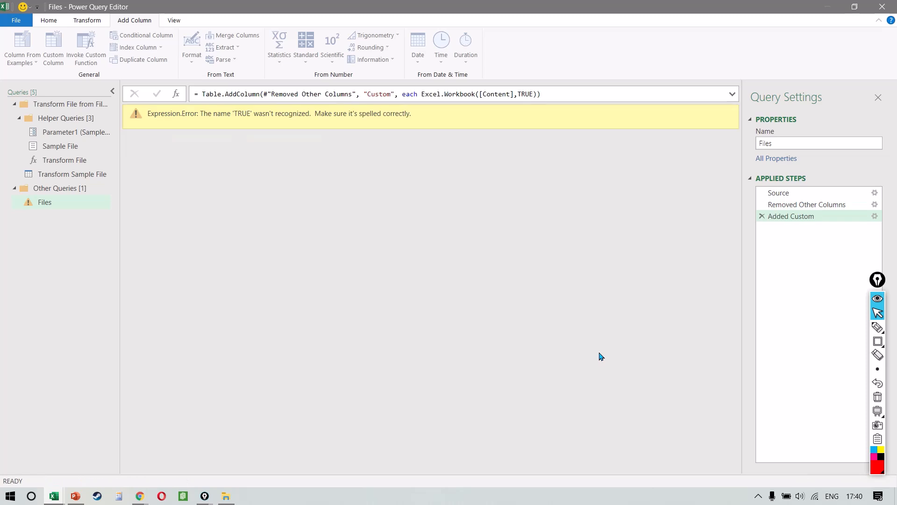
- Edit the Added Custom step so its formula reads Excel.Workbook([Content],true), with true in lowercase
click(875, 216)
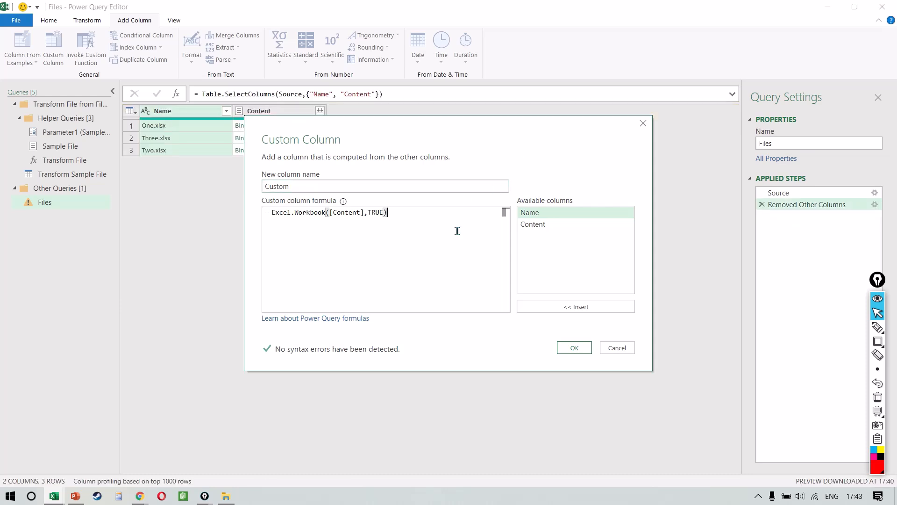
key(Left)
key(ctrl+shift+Left)
key(Caps_Lock)
text(true)
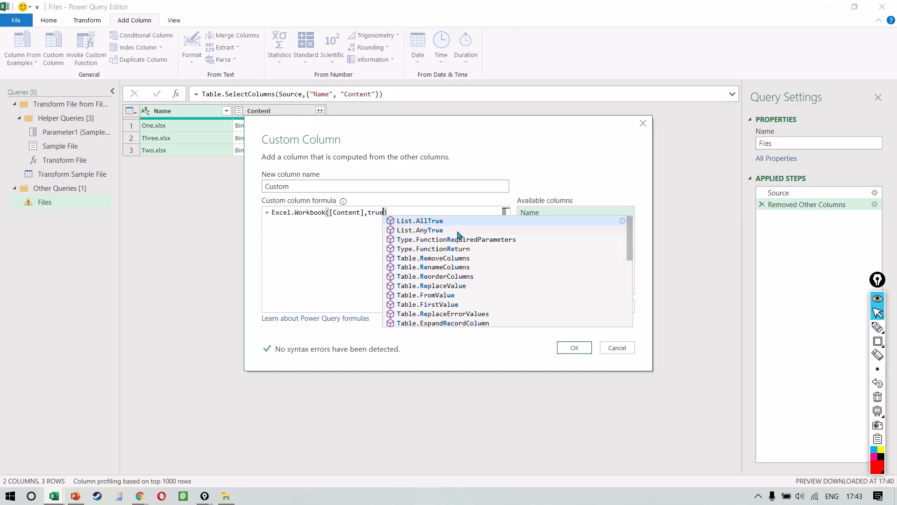
key(Right)
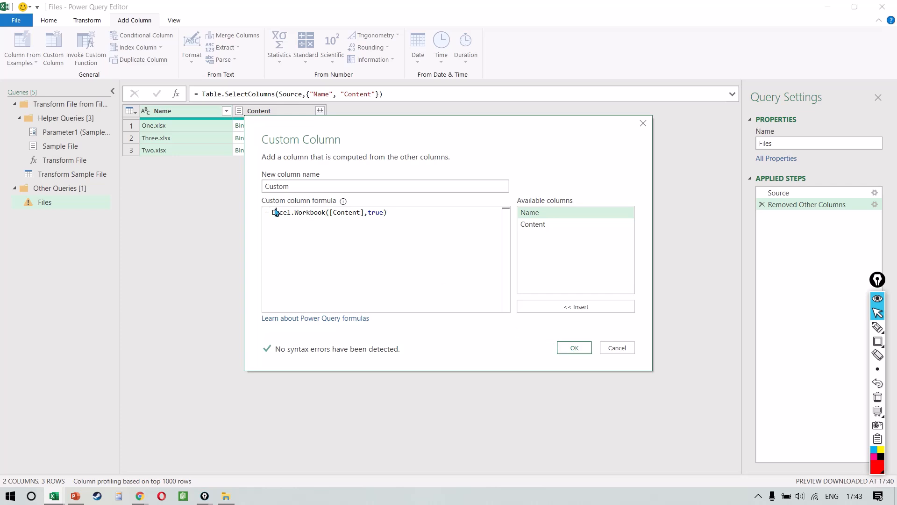
drag(275, 211, 417, 216)
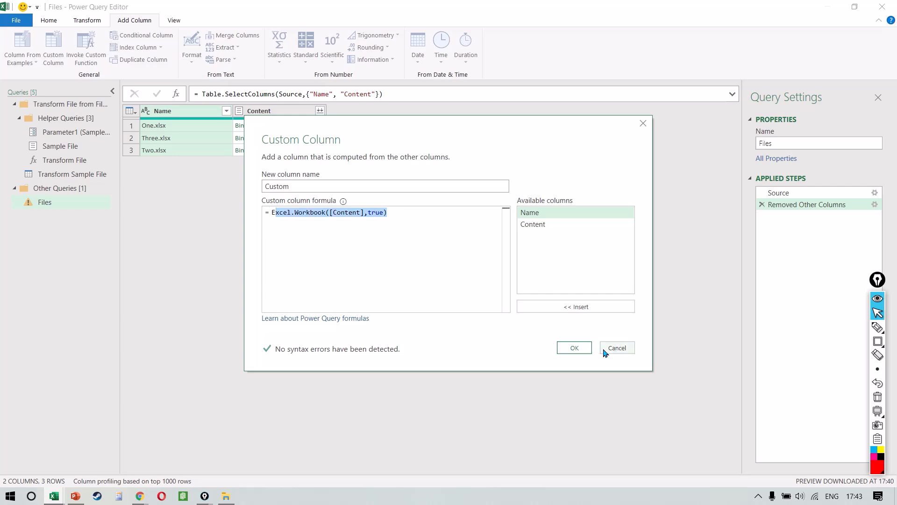
click(575, 348)
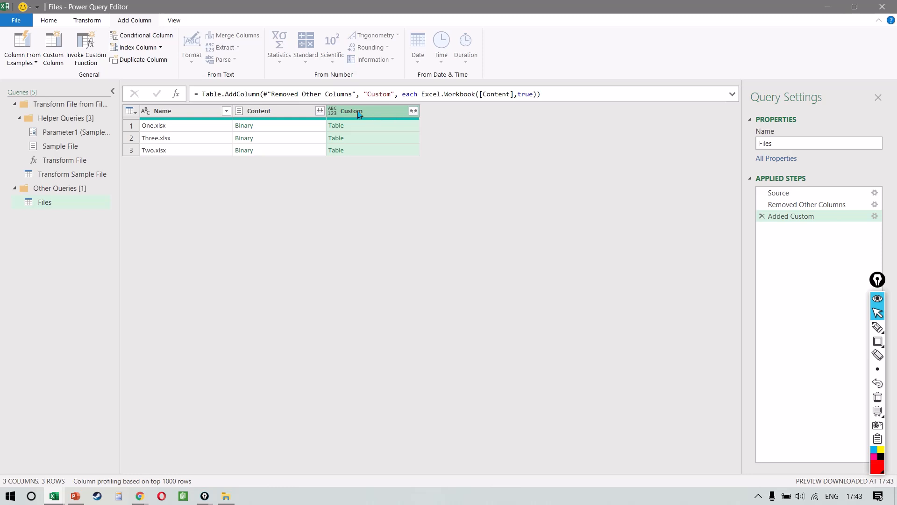
- Expand the Custom column into Name, Data, Item, Kind and Hidden with the original name as prefix, and review the listed workbook objects
click(413, 112)
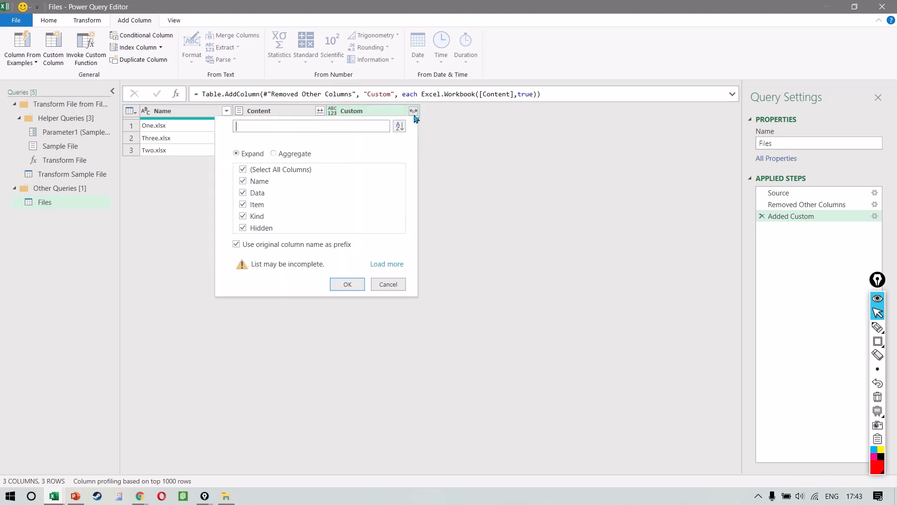
click(346, 284)
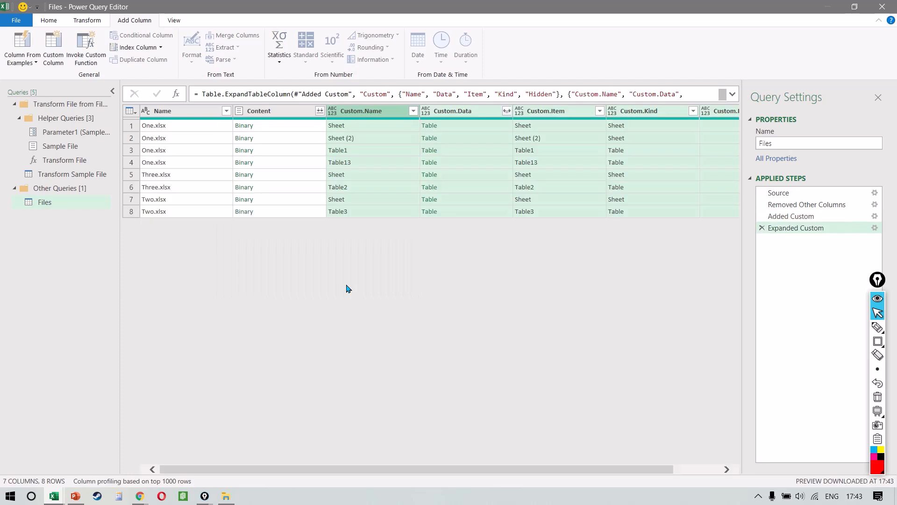
click(177, 125)
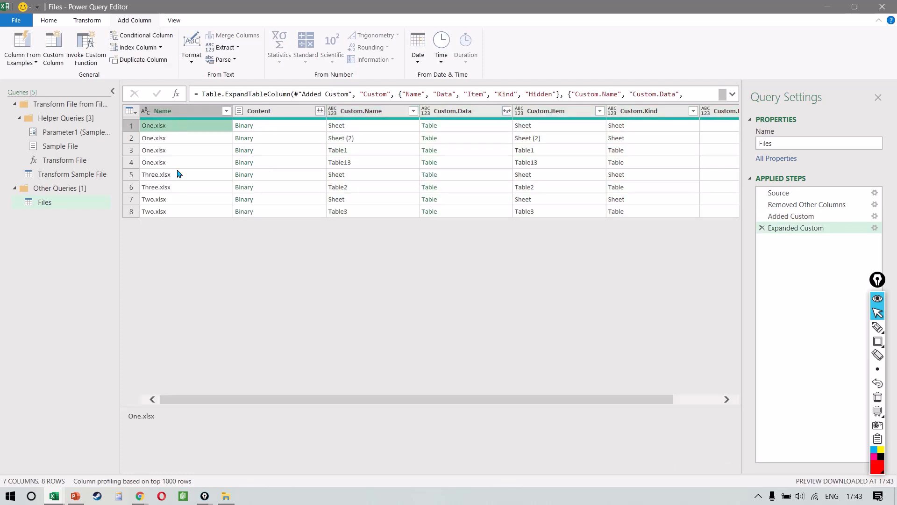
click(180, 174)
click(373, 128)
click(373, 151)
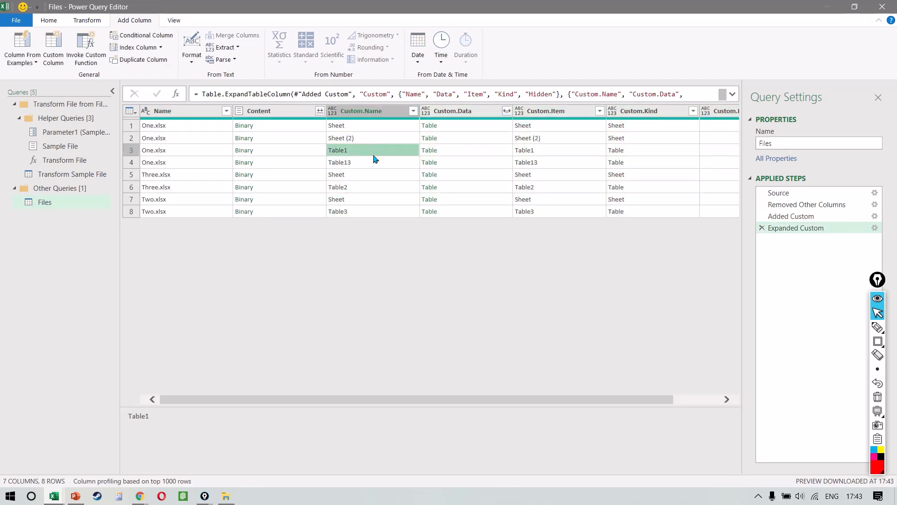
click(374, 164)
click(370, 186)
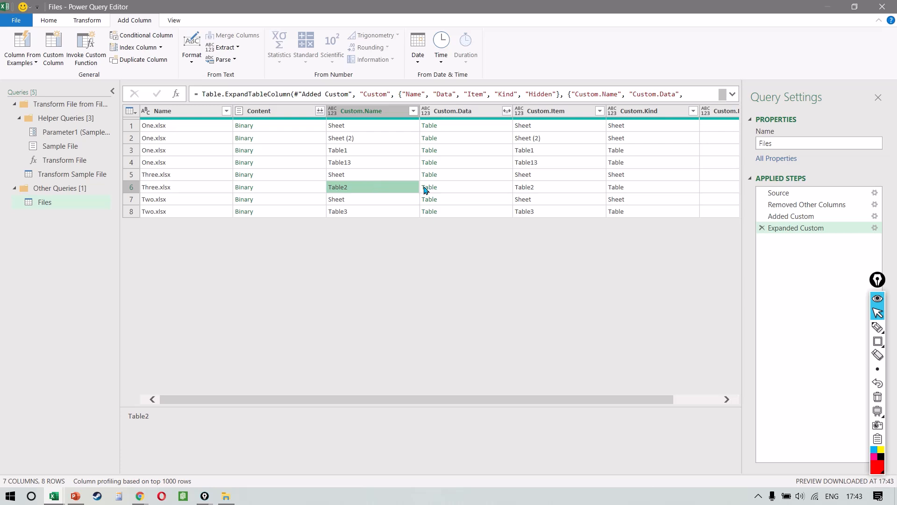
- Filter the Custom.Kind column to exclude Table and keep only the Sheet rows
click(664, 139)
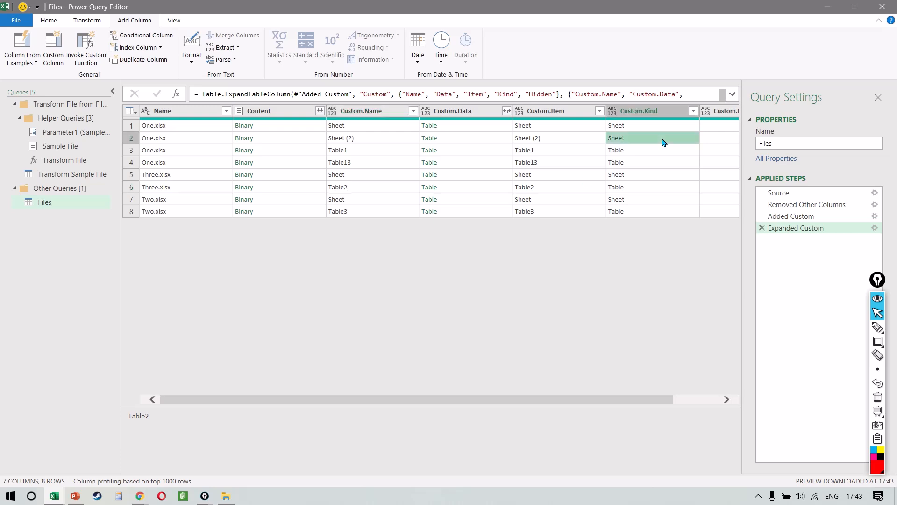
click(694, 111)
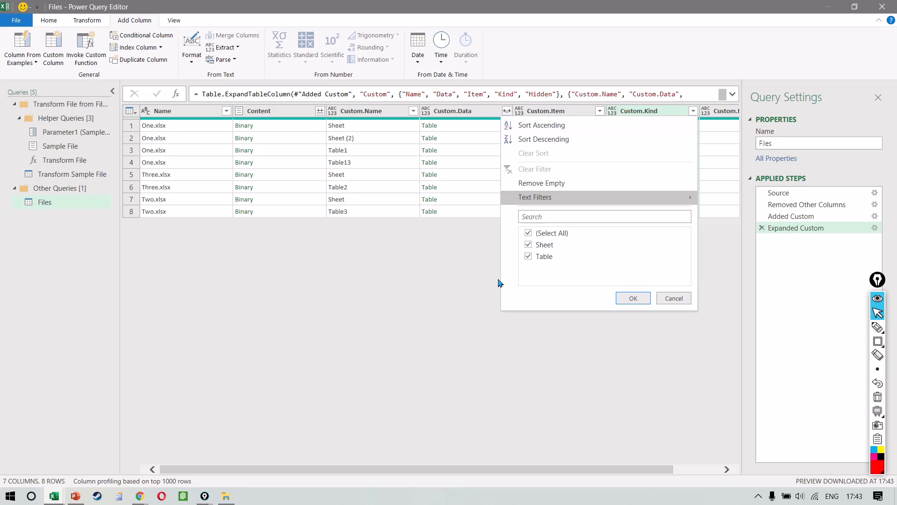
click(528, 256)
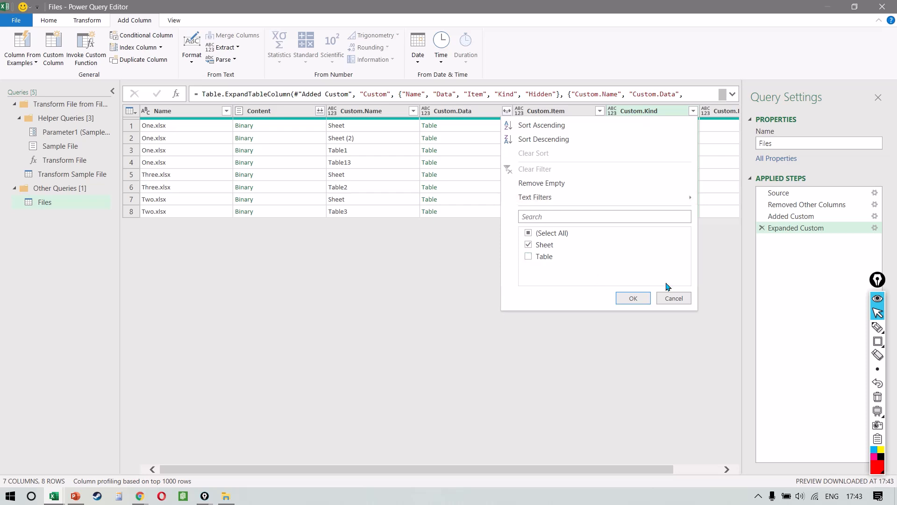
click(633, 298)
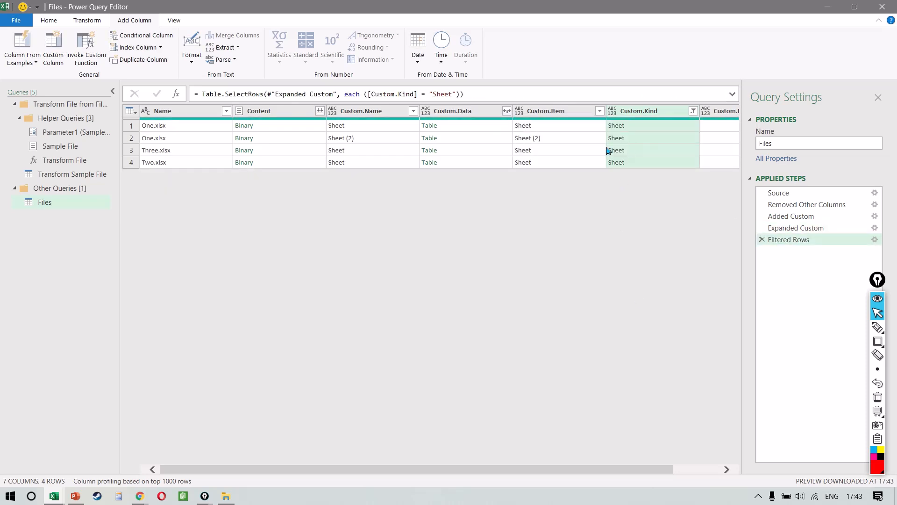
- Check which workbook and sheet each filtered row belongs to, using the Name and Custom.Item columns
click(548, 125)
click(547, 137)
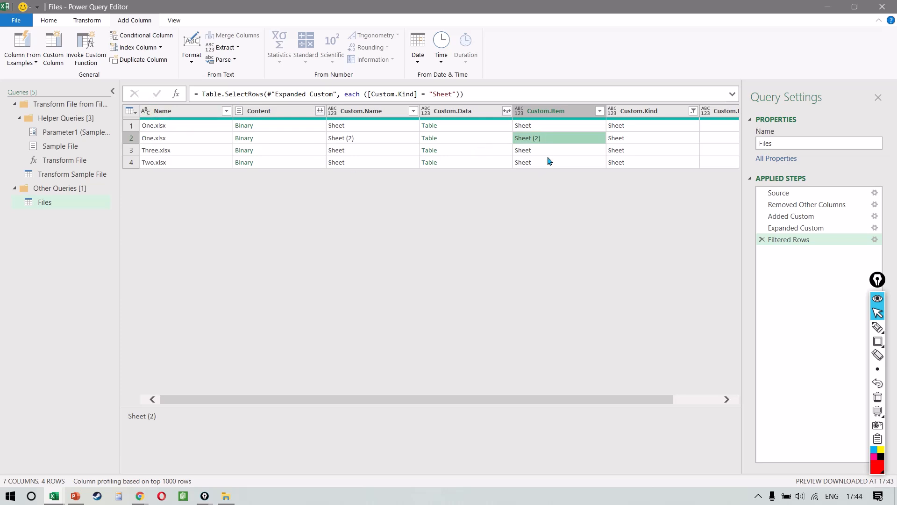
click(191, 151)
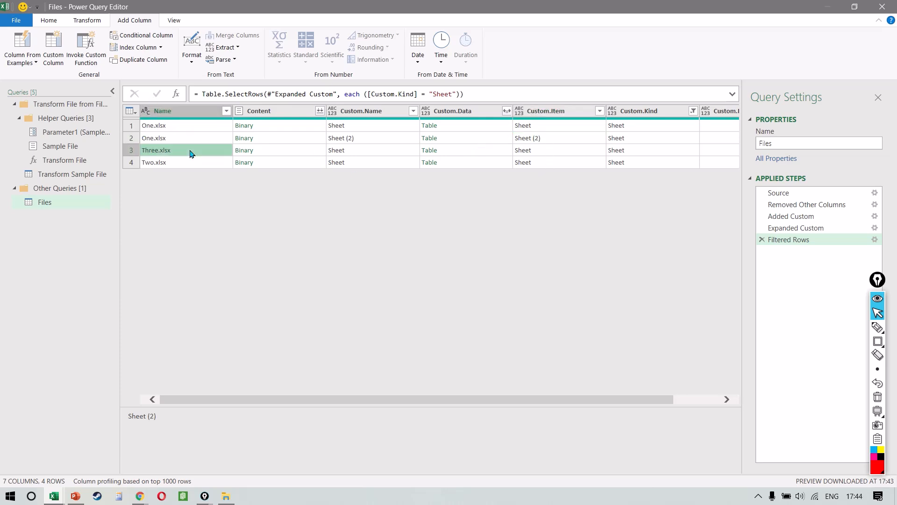
click(555, 166)
click(185, 167)
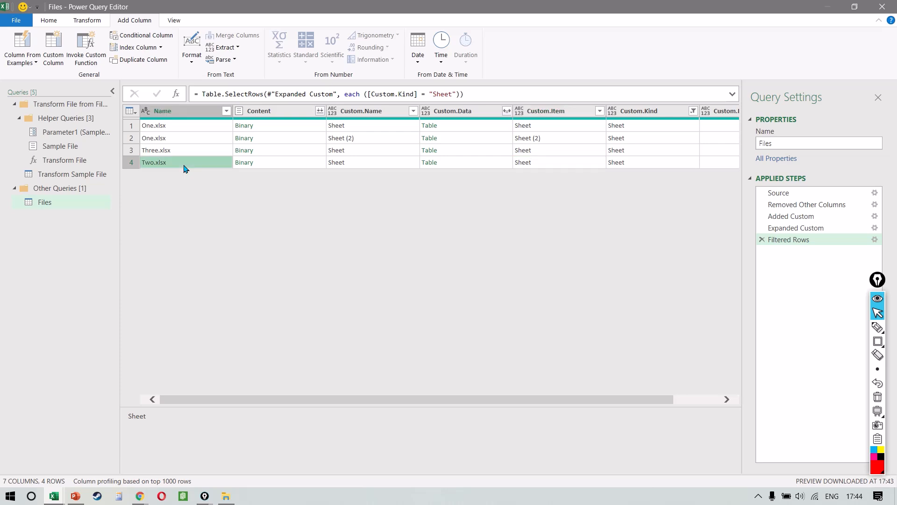
- Expand the Custom.Data column into its Region and Sales columns, using the original column name as prefix
click(546, 162)
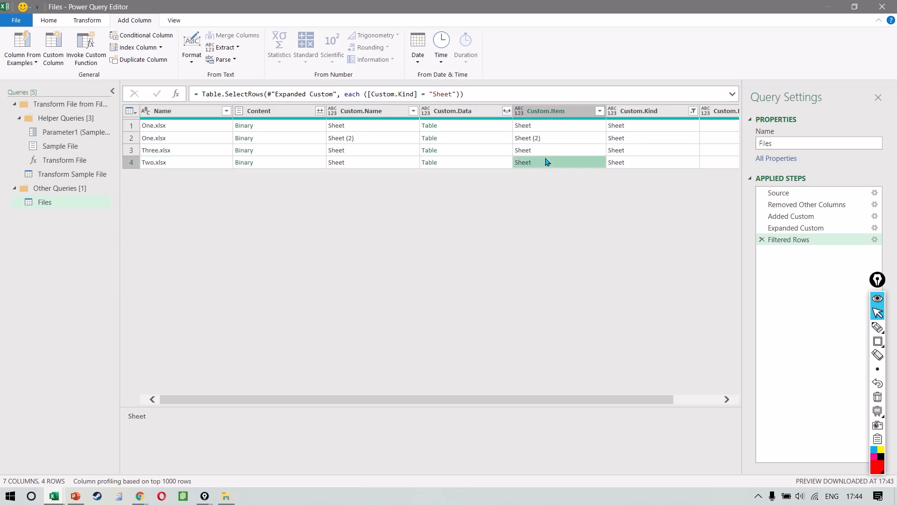
click(452, 113)
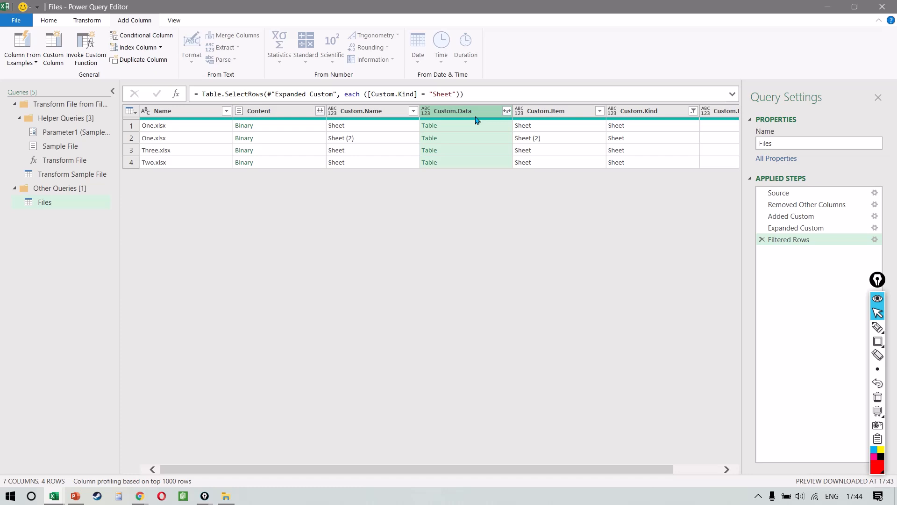
click(507, 112)
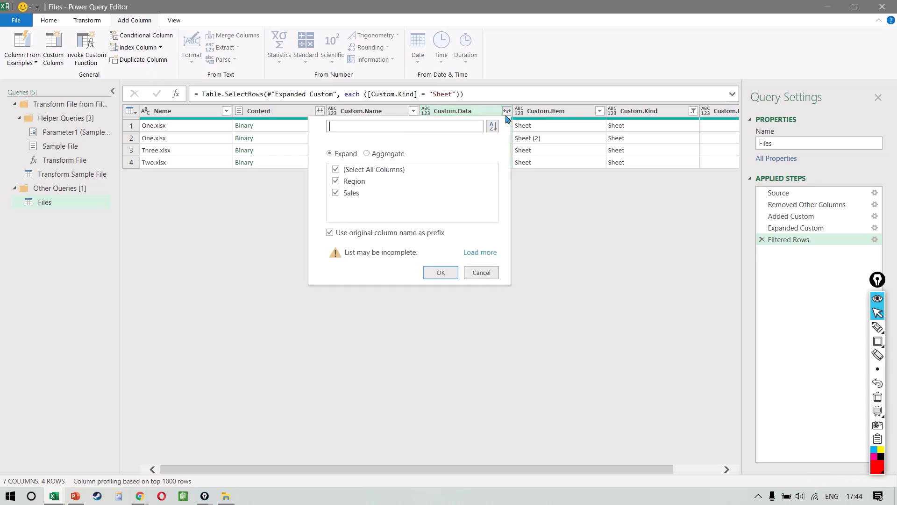
click(446, 276)
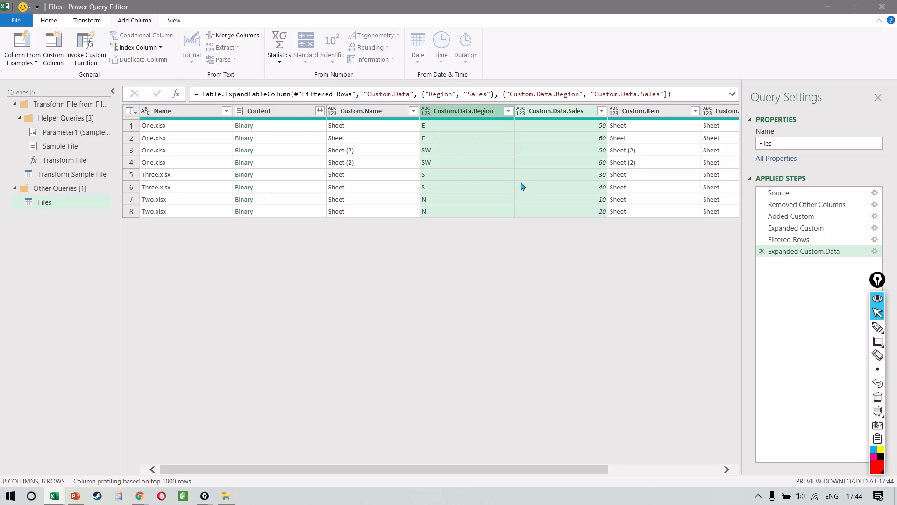
- Remove the Content, Custom.Item, Custom.Kind and Custom.Hidden columns from the Files query
right_click(287, 115)
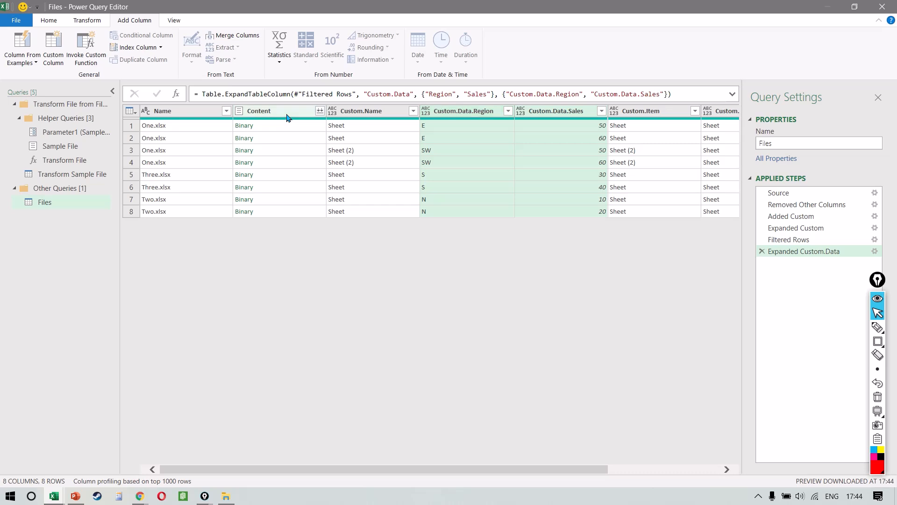
click(320, 135)
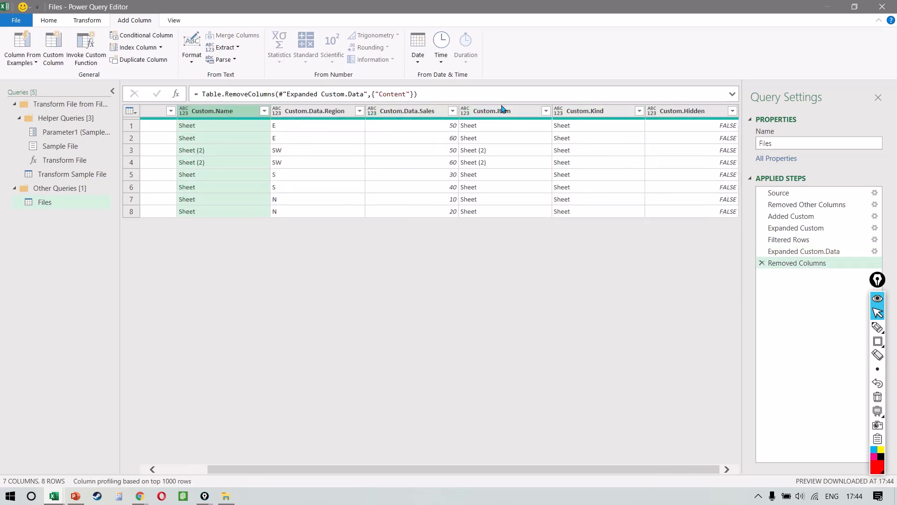
click(507, 113)
key(shift+Right)
key(shift+Right)
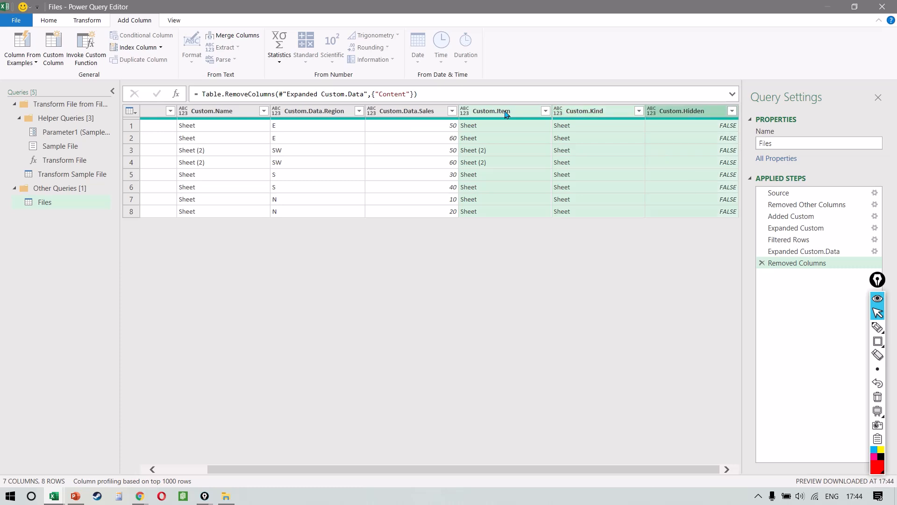
right_click(506, 114)
click(537, 132)
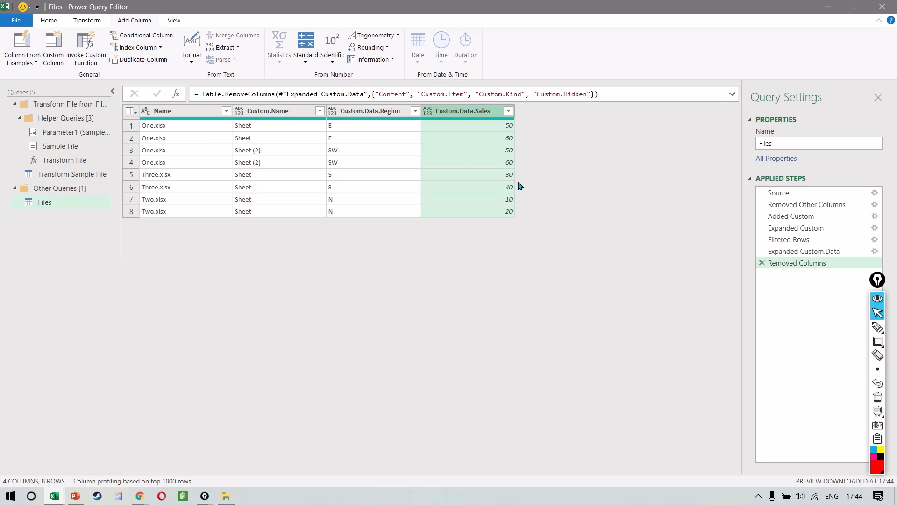
- Review the combined rows, checking the region and sales values against each source workbook and sheet name
click(215, 129)
key(Right)
key(Down)
key(Down)
key(Down)
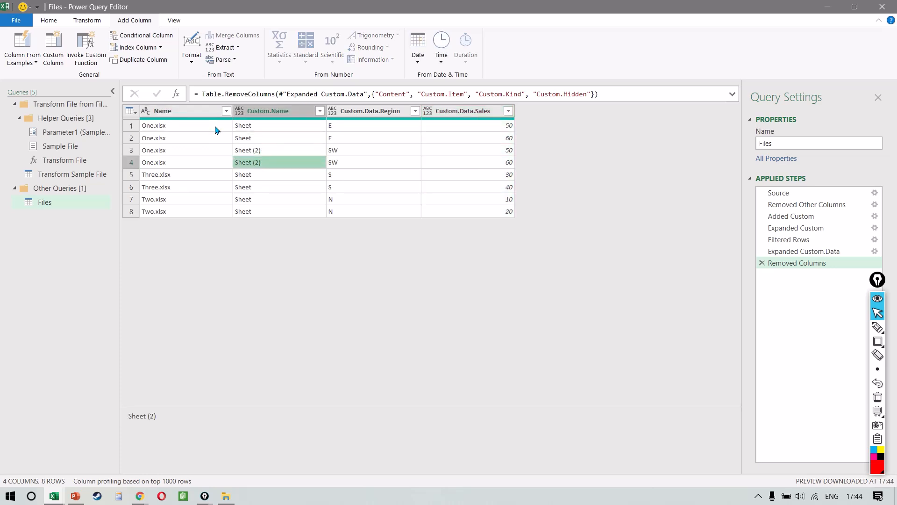
key(Right)
key(Up)
key(Left)
key(Up)
key(Up)
key(Right)
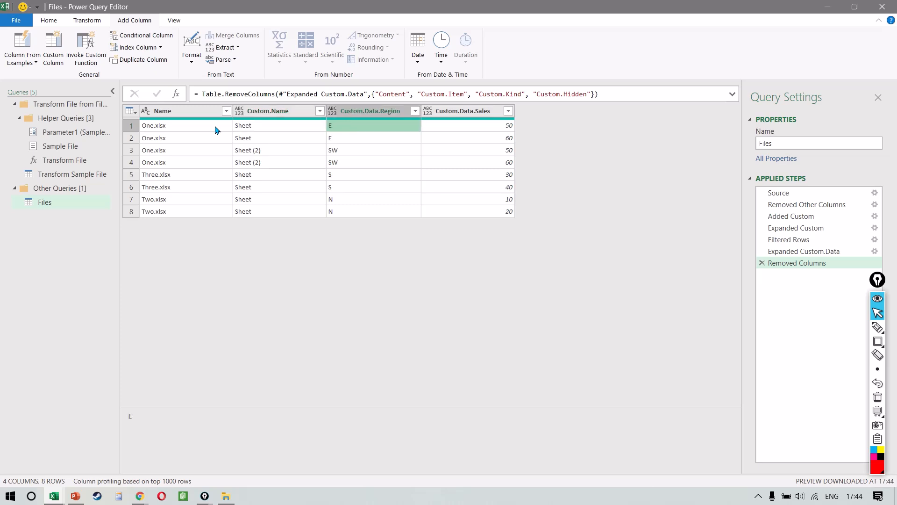
key(Down)
key(Right)
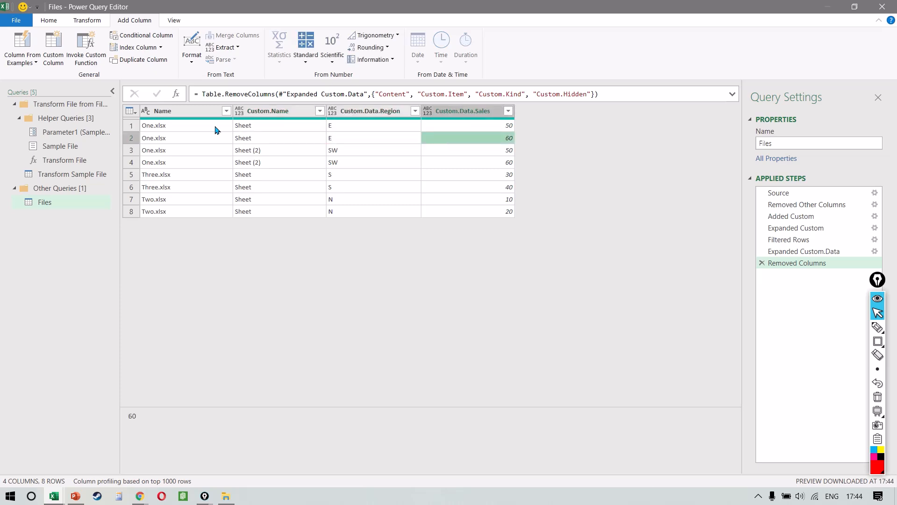
key(Up)
key(Down)
key(Left)
key(Down)
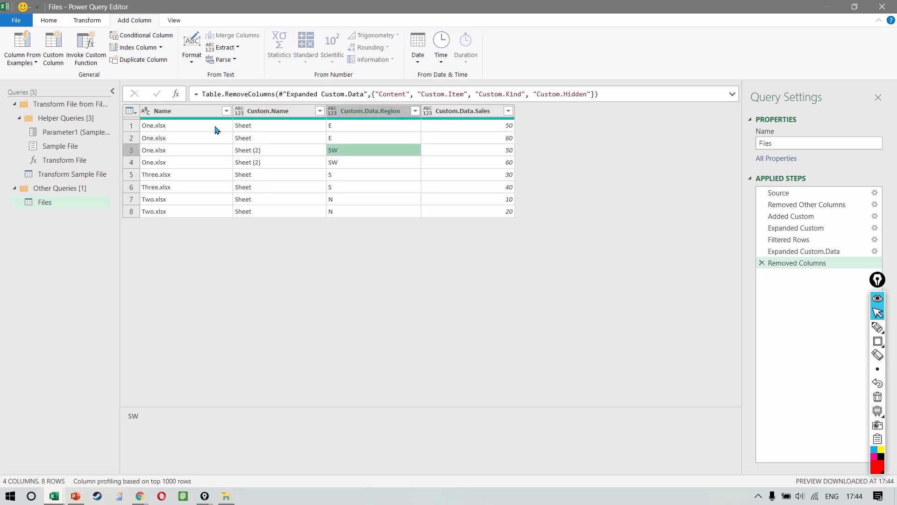
key(Right)
key(Left)
key(Down)
key(Right)
key(Up)
key(Down)
key(Down)
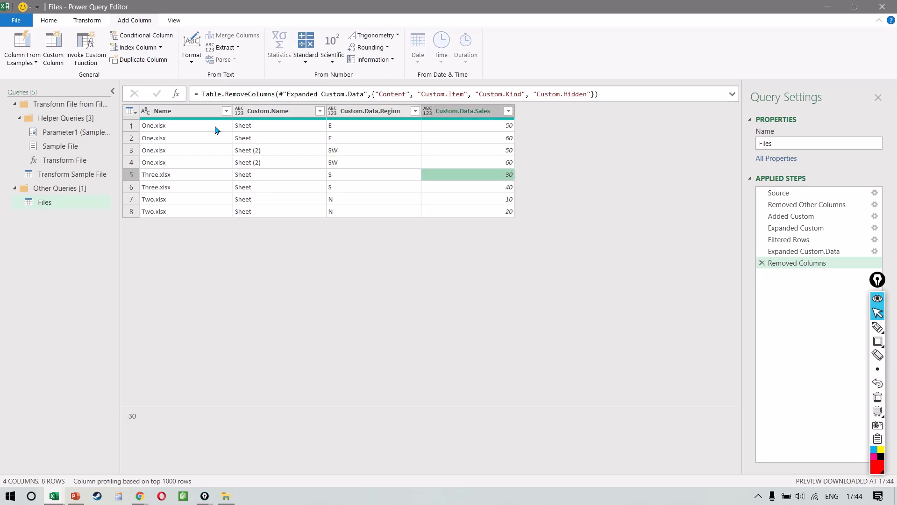
key(Left)
key(Down)
key(Down)
key(Down)
key(Left)
key(Left)
key(Up)
key(Right)
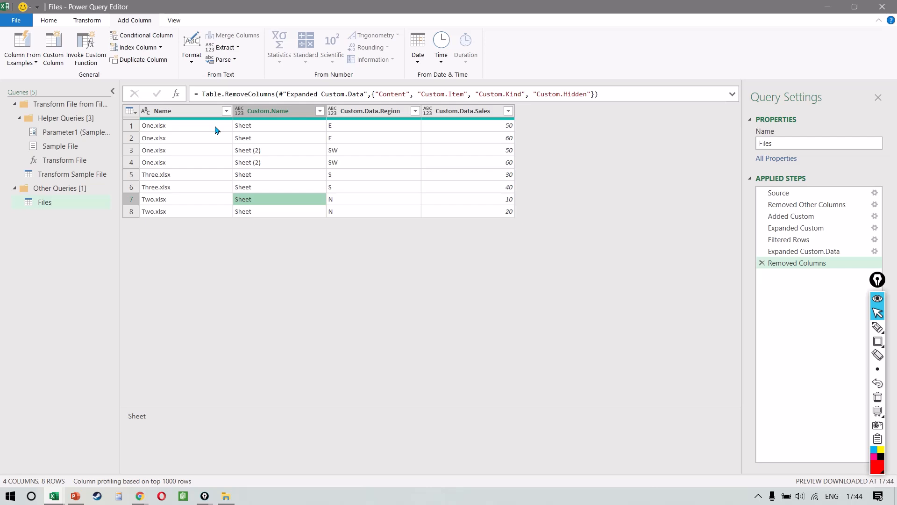
- Switch to File Explorer and select the workbook Two in the Files folder
key(alt+Tab)
key(alt+Tab)
key(alt+Tab)
key(alt+Tab)
key(alt+Tab)
key(alt+Tab)
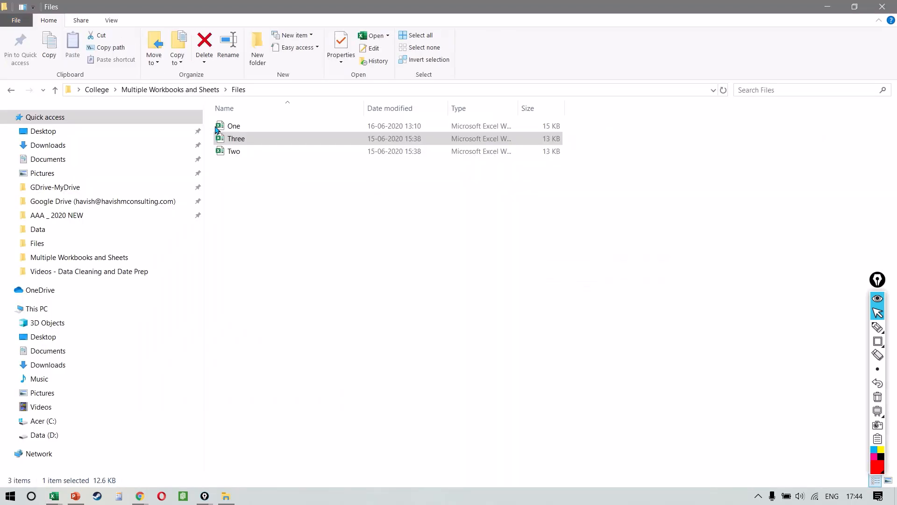
click(264, 152)
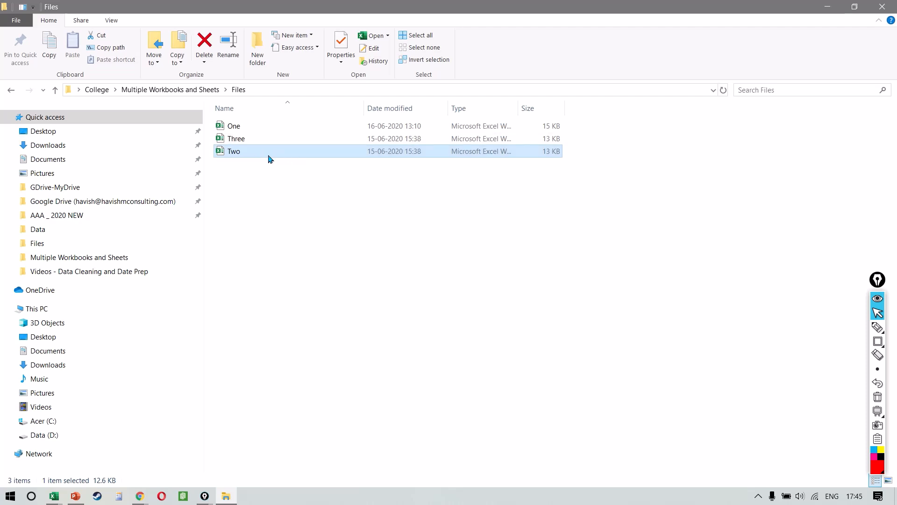
- Return to the Power Query Editor, then close it and load the Files query into a worksheet
key(alt+Tab)
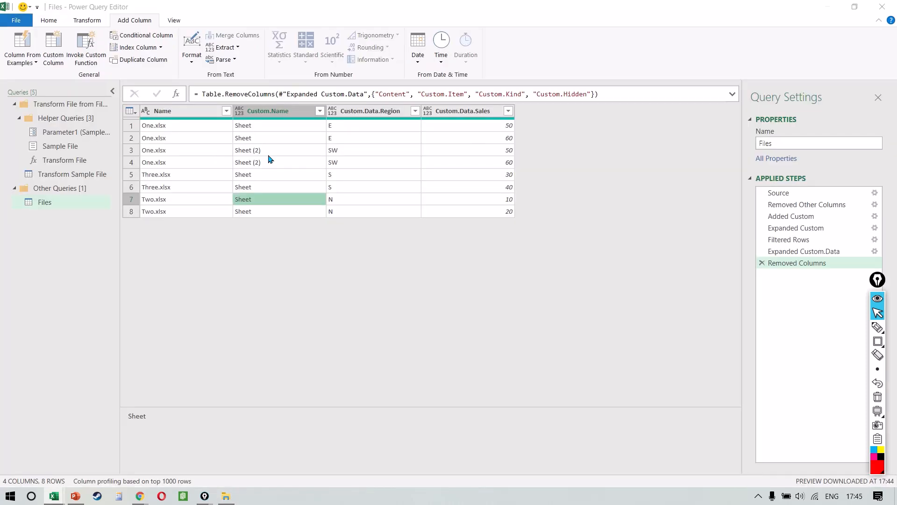
click(49, 21)
click(14, 42)
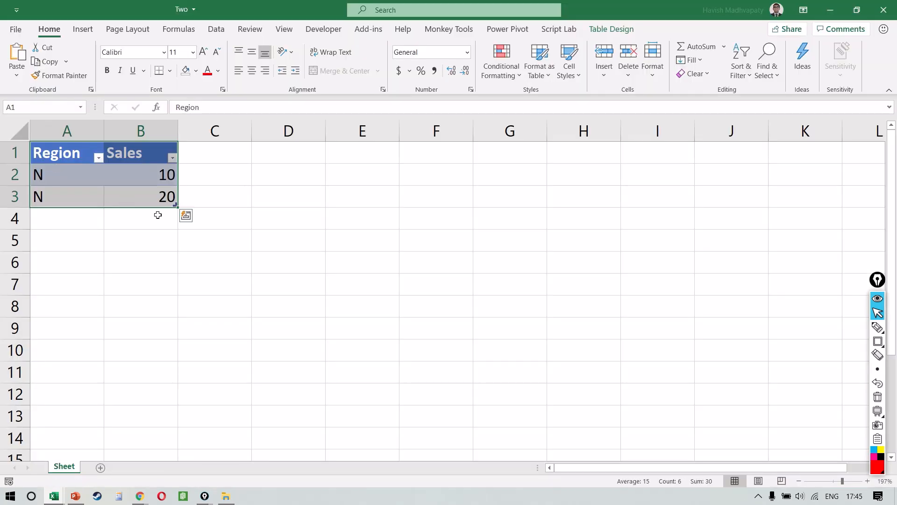
- Compare the Region and Sales table in workbook Two with the combined table loaded on Sheet2
click(176, 289)
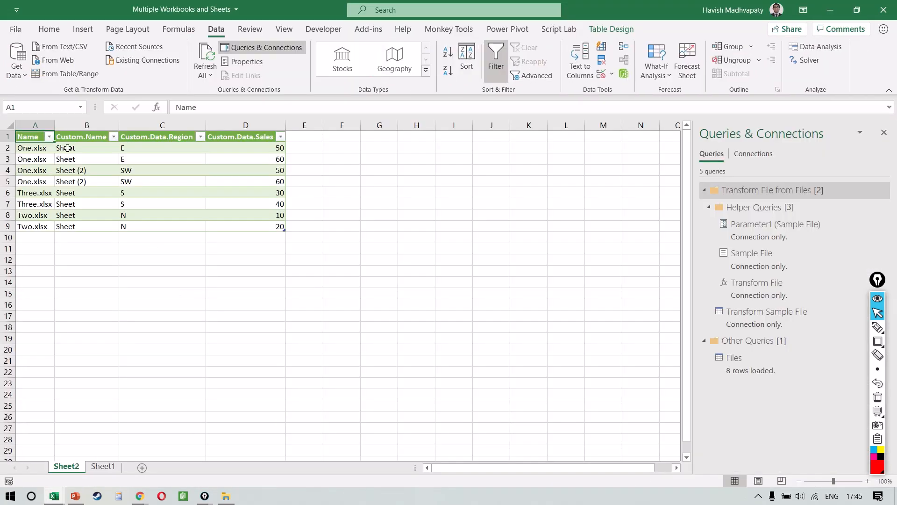
drag(40, 149, 244, 228)
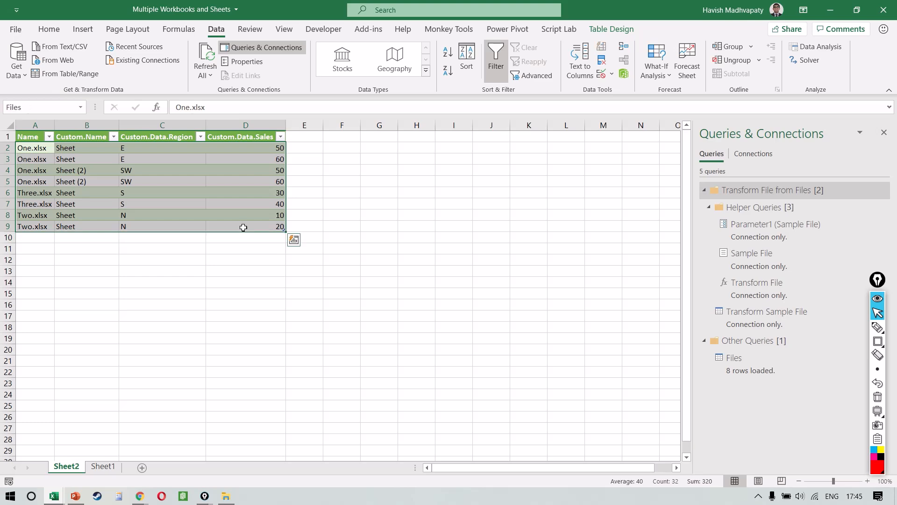
key(alt+Tab)
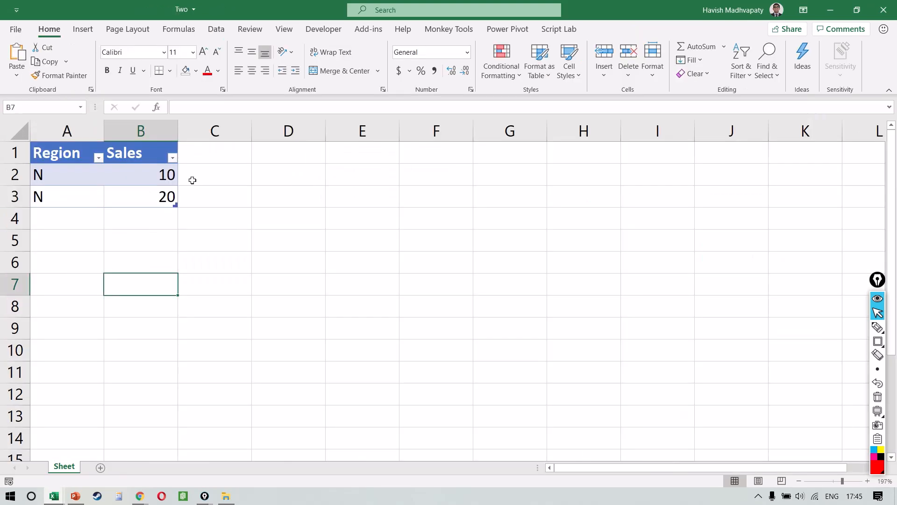
click(123, 182)
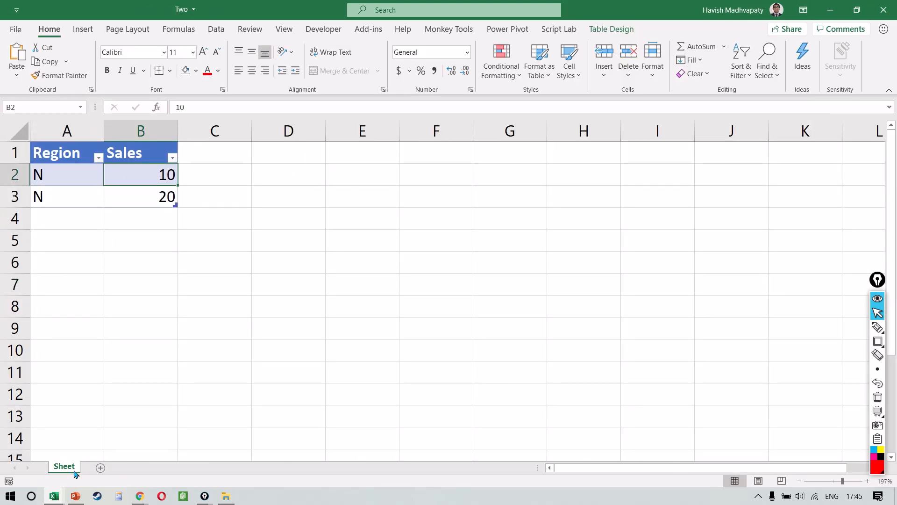
- Duplicate the worksheet named Sheet in workbook Two and rename the copy with the account holder's first name
drag(76, 469, 115, 470)
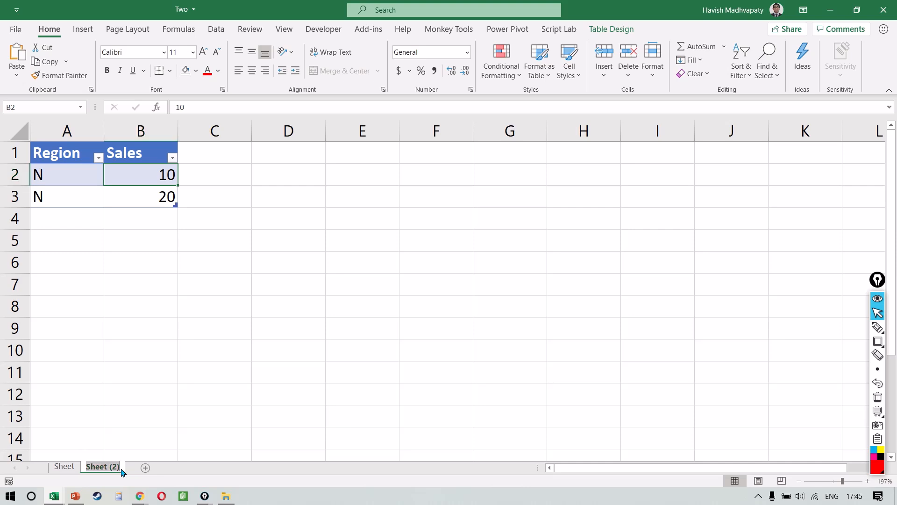
double_click(122, 469)
text(havish)
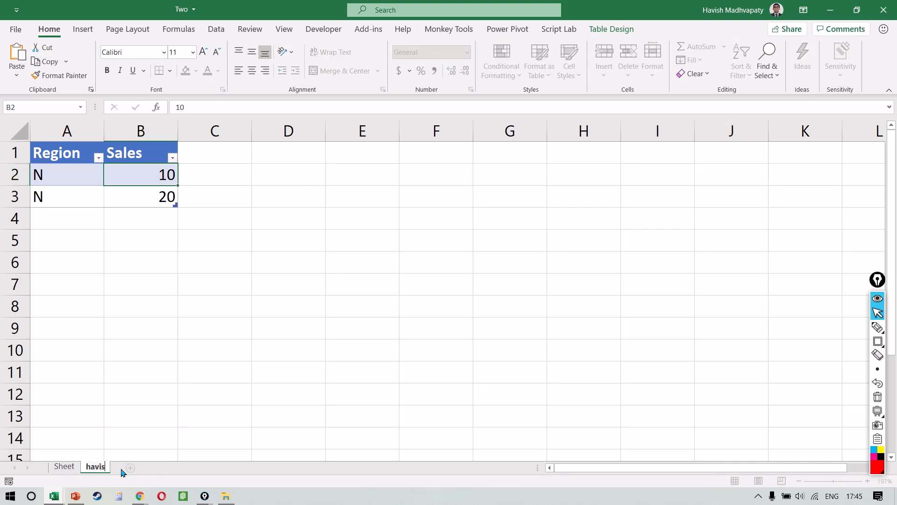
key(Return)
- Change both Region entries in A2 and A3 of the copied sheet to NE in capitals
click(89, 197)
key(Up)
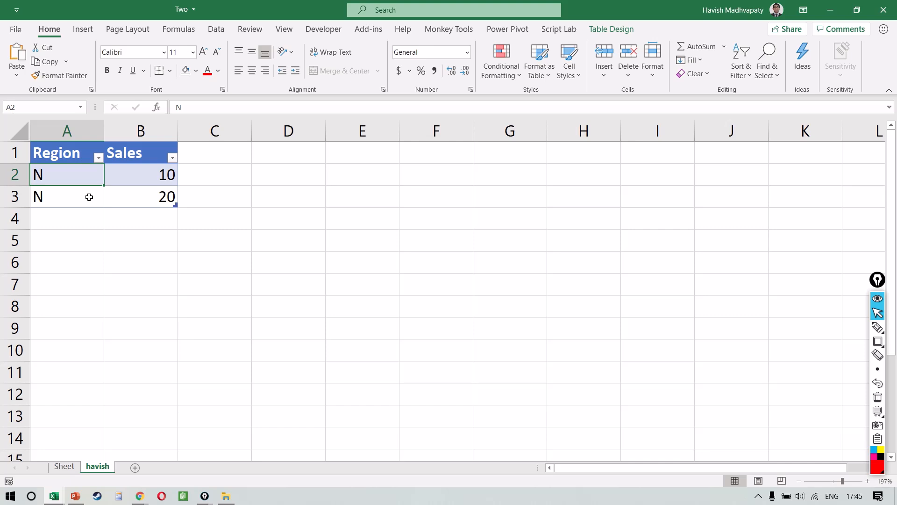
text(ne)
key(Return)
text(n)
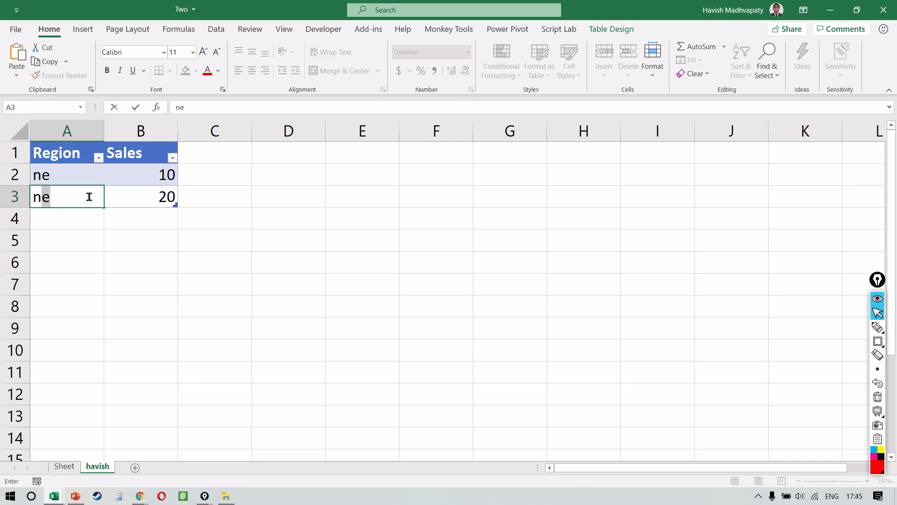
key(Caps_Lock)
text(N)
key(BackSpace)
key(BackSpace)
text(NE)
key(ctrl+Return)
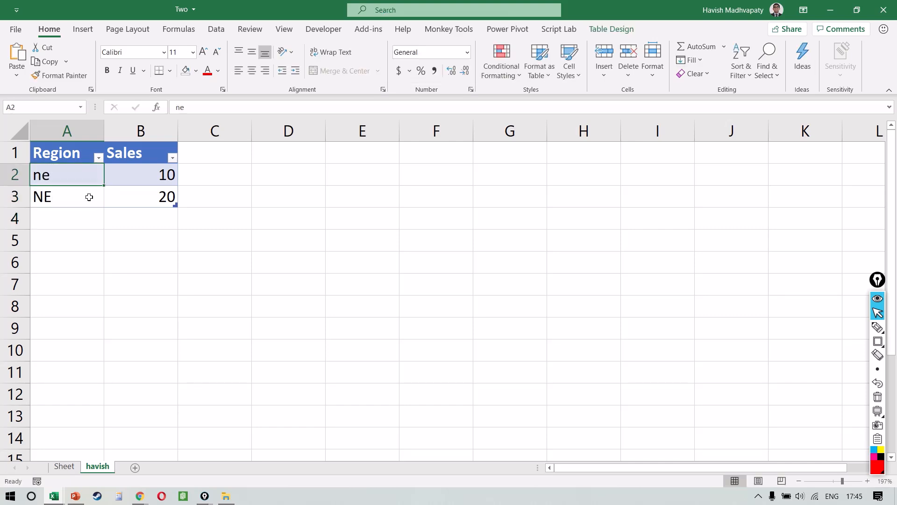
key(ctrl+c)
key(Up)
key(ctrl+v)
- Set the copied sheet's Sales values to 1 and 2, and save workbook Two
key(Right)
text(1)
key(Return)
text(2)
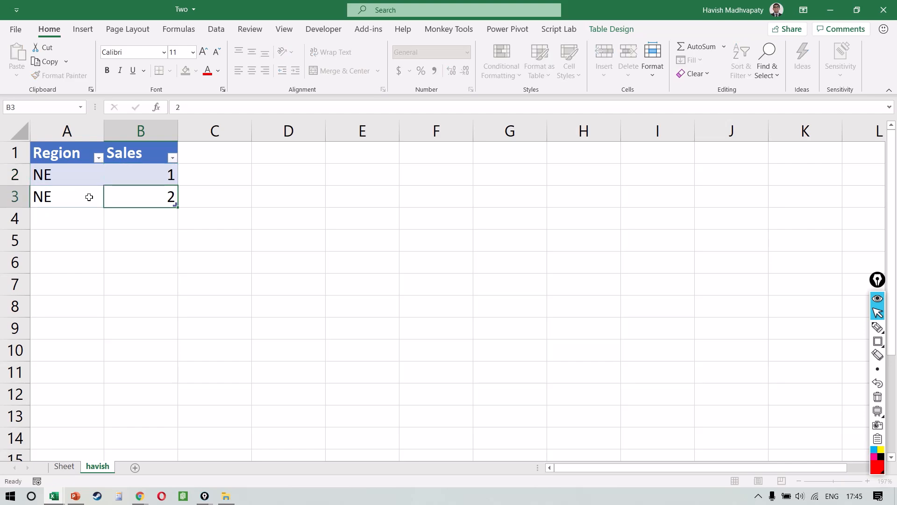
key(Return)
key(ctrl+s)
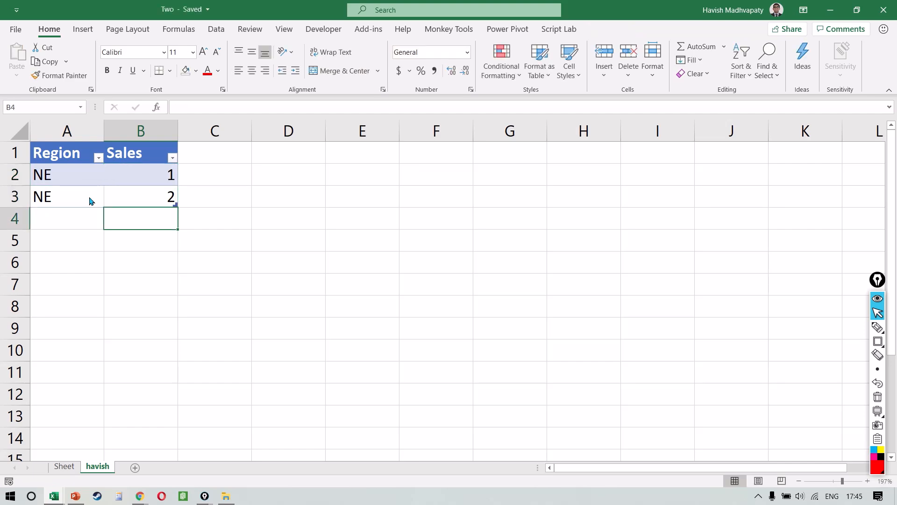
- Try to refresh the combined table in the Multiple Workbooks and Sheets workbook while workbook Two is still open
key(alt+Tab)
key(ctrl+a)
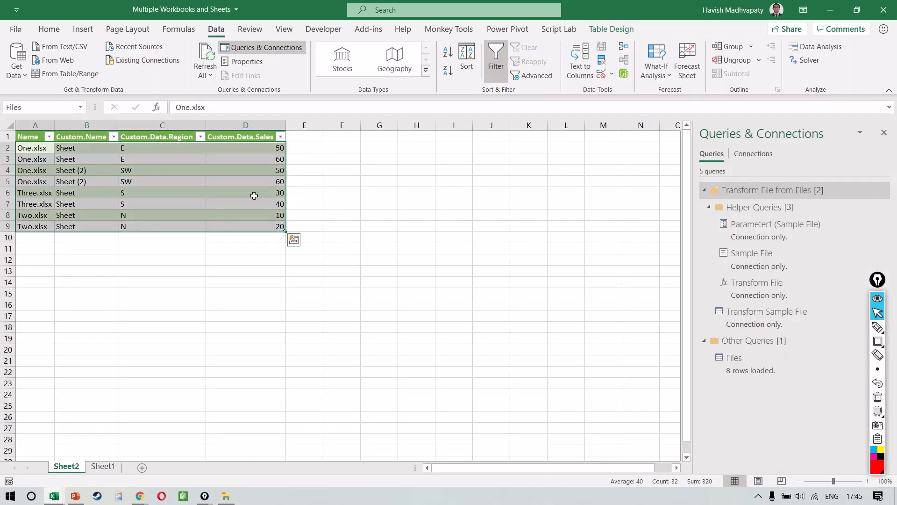
right_click(254, 195)
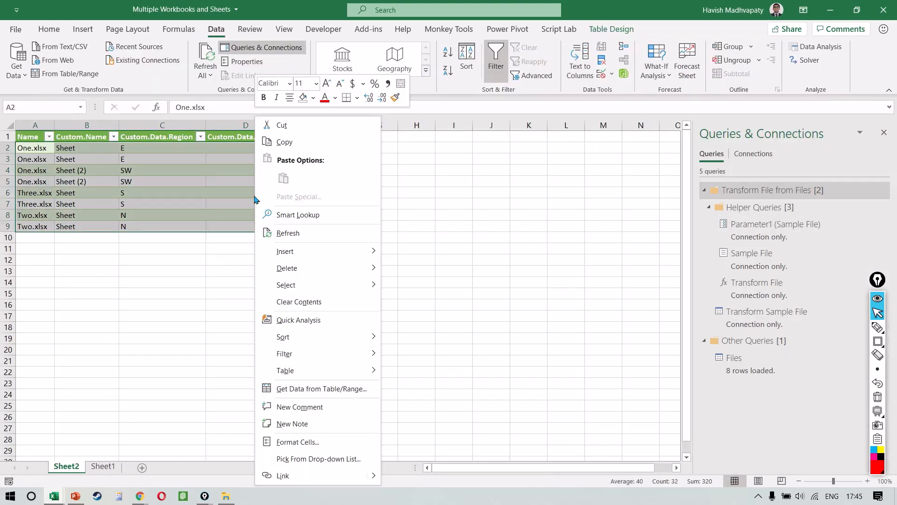
click(332, 229)
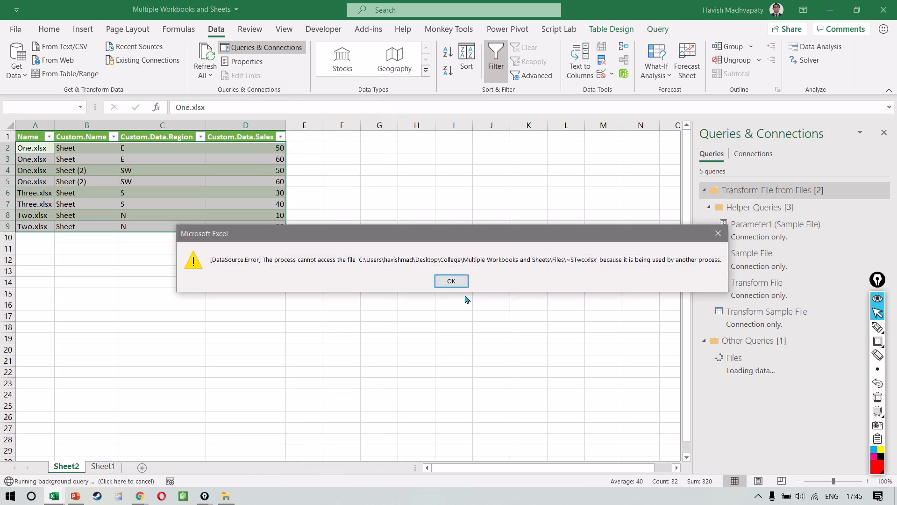
click(456, 282)
- Return to workbook Two, save it and close it
key(alt+Tab)
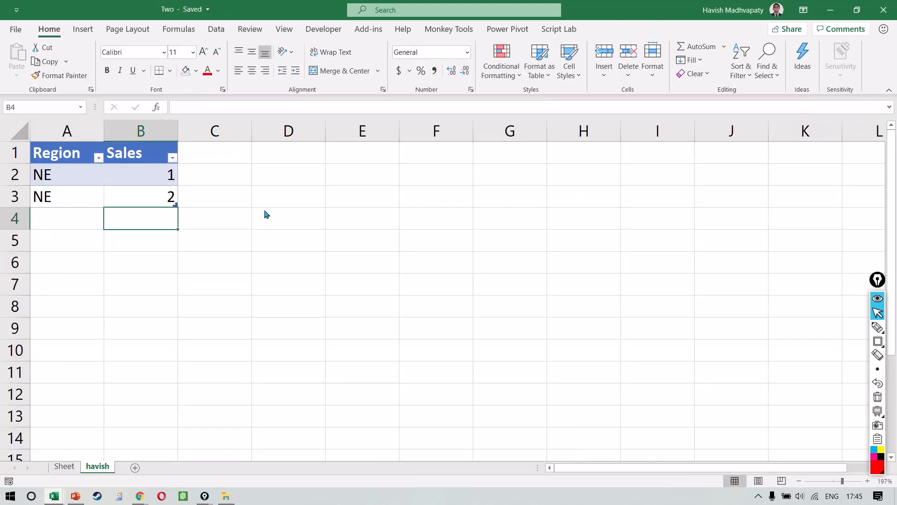
key(ctrl+s)
click(891, 7)
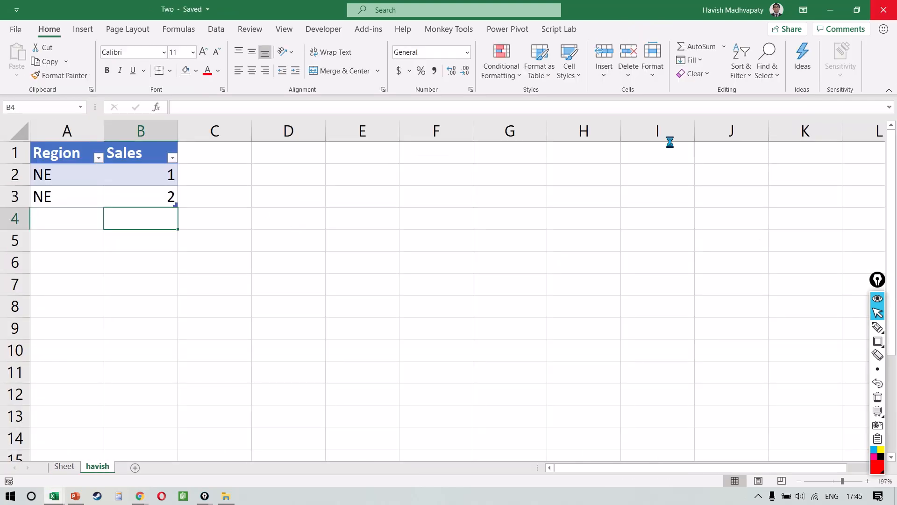
- Refresh the combined table on Sheet2 and check the Region entries of the rows from the newly added sheet
click(272, 197)
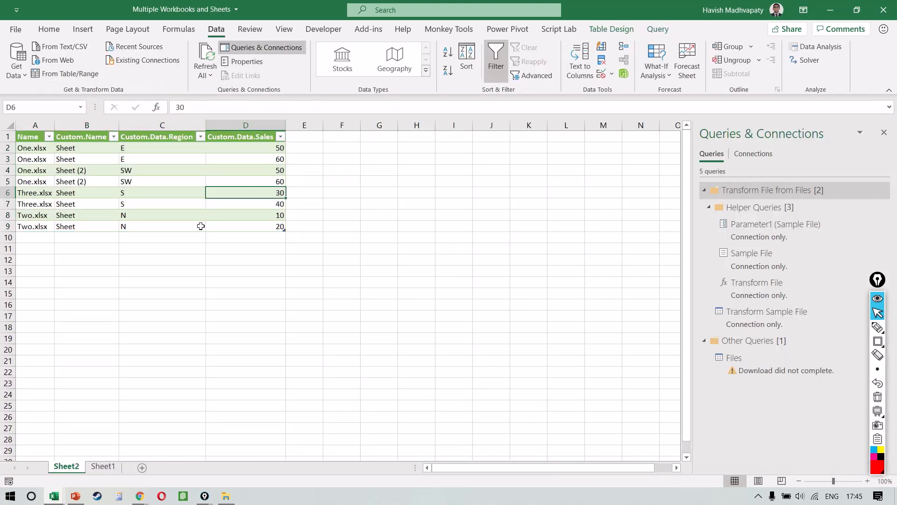
right_click(265, 195)
click(329, 233)
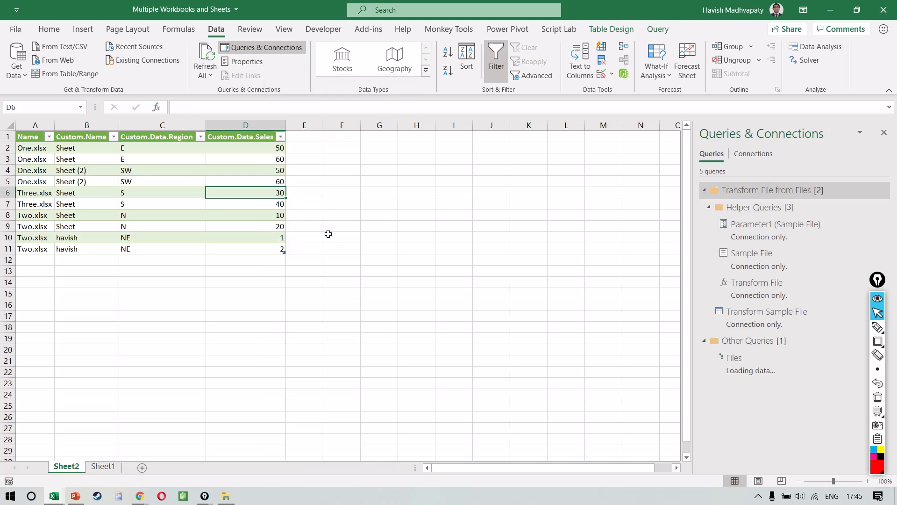
shift+click(178, 251)
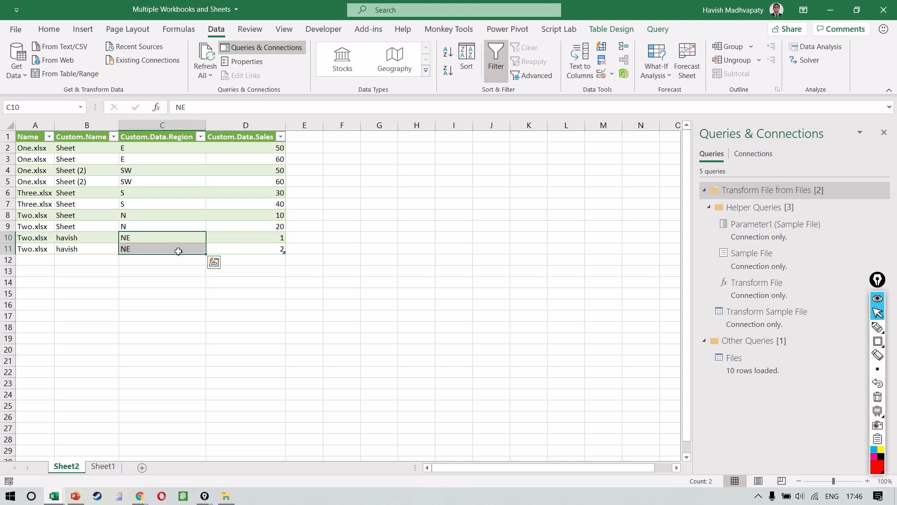
key(ctrl+Page_Down)
click(131, 160)
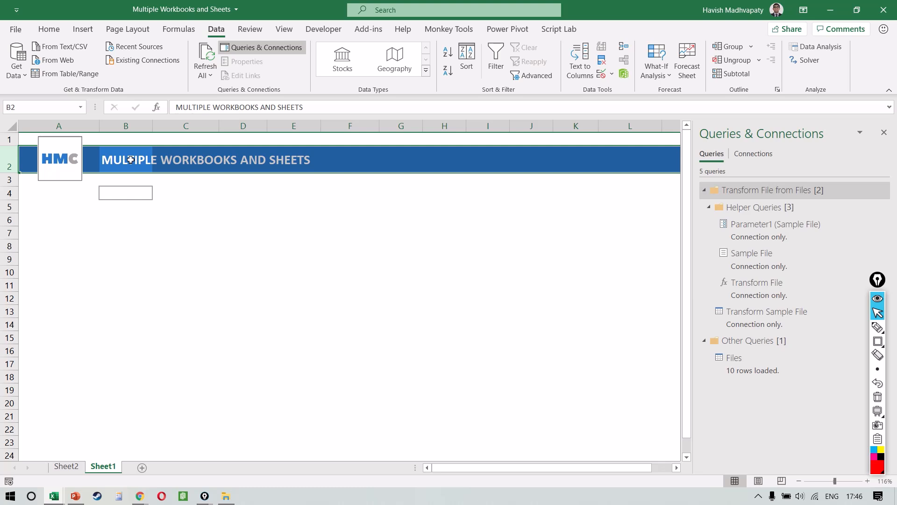
key(Down)
key(Down)
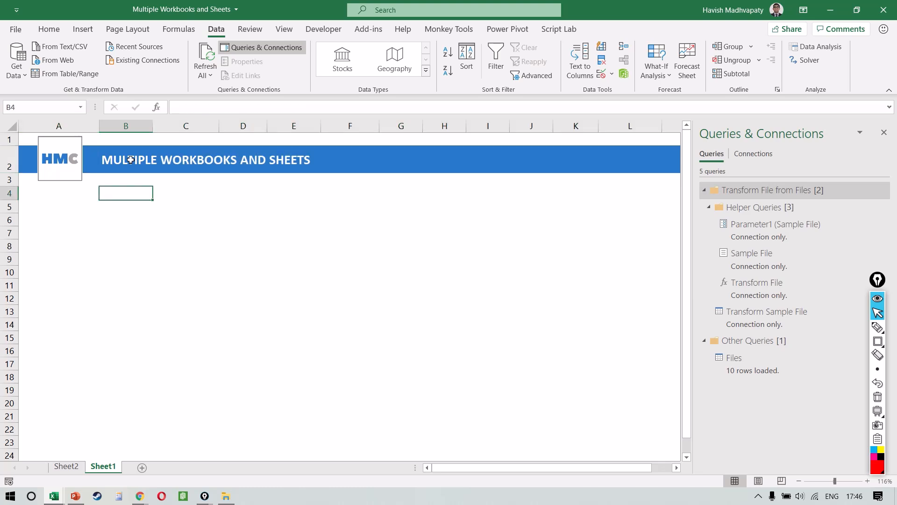
key(ctrl+Page_Up)
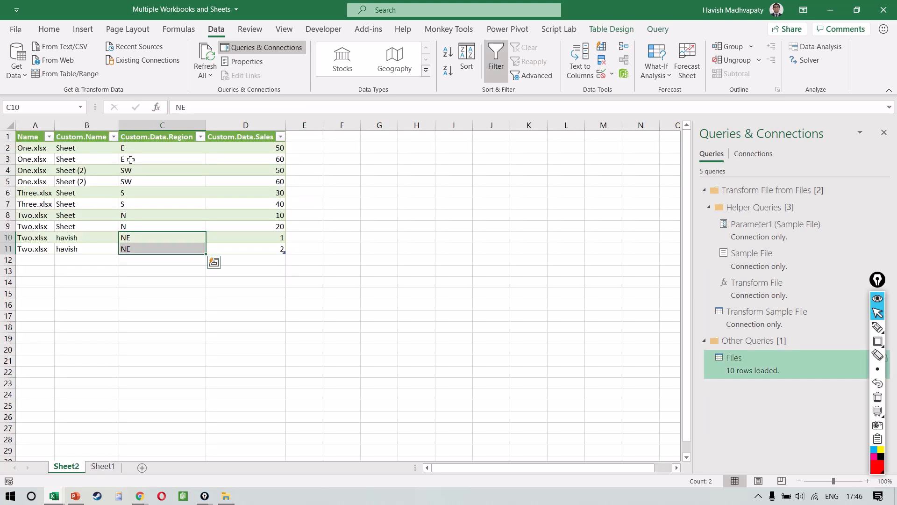